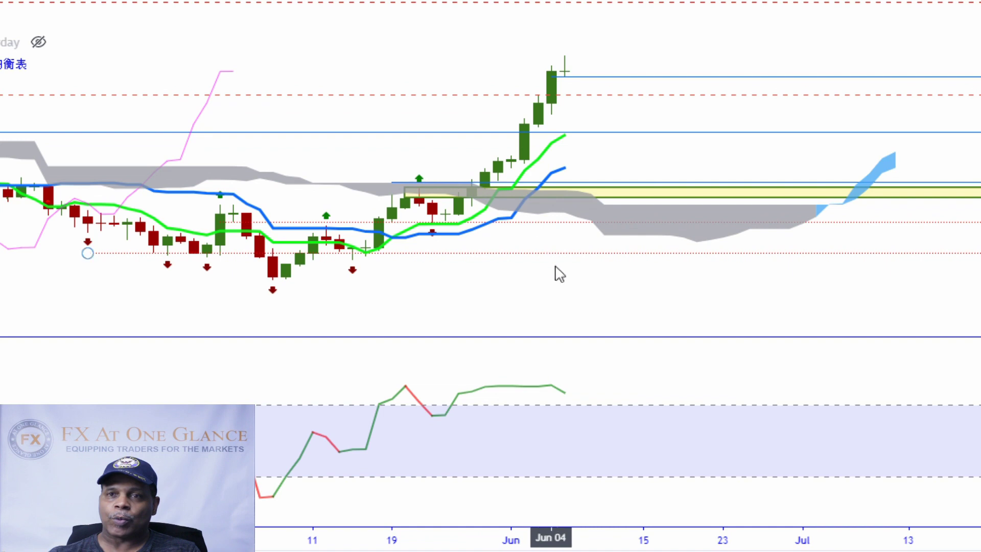
# Examine the recent rally against the cloud, the yellow zone and the horizontal levels, comparing it with the price history back to 2018.
pyautogui.scroll(-10, 567, 234)
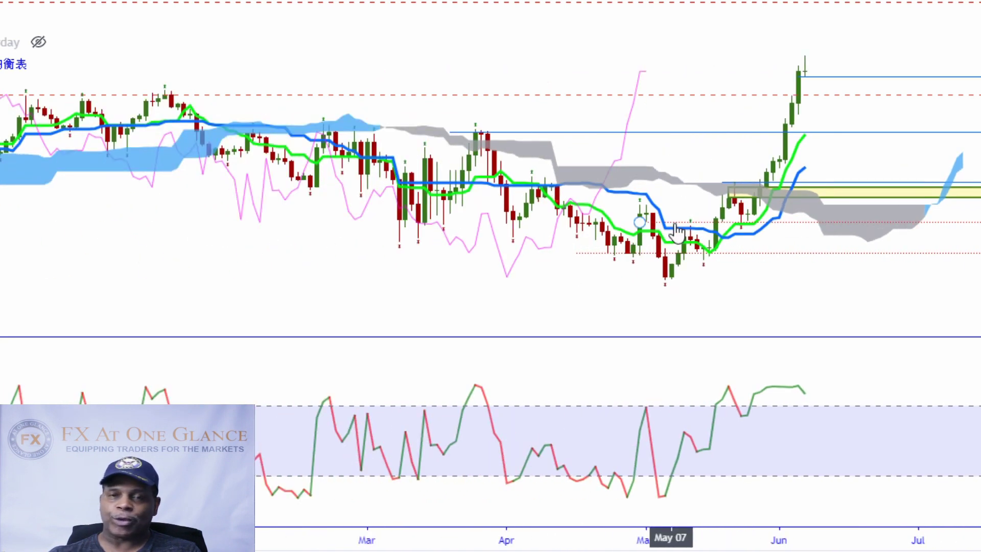
pyautogui.scroll(-5, 677, 232)
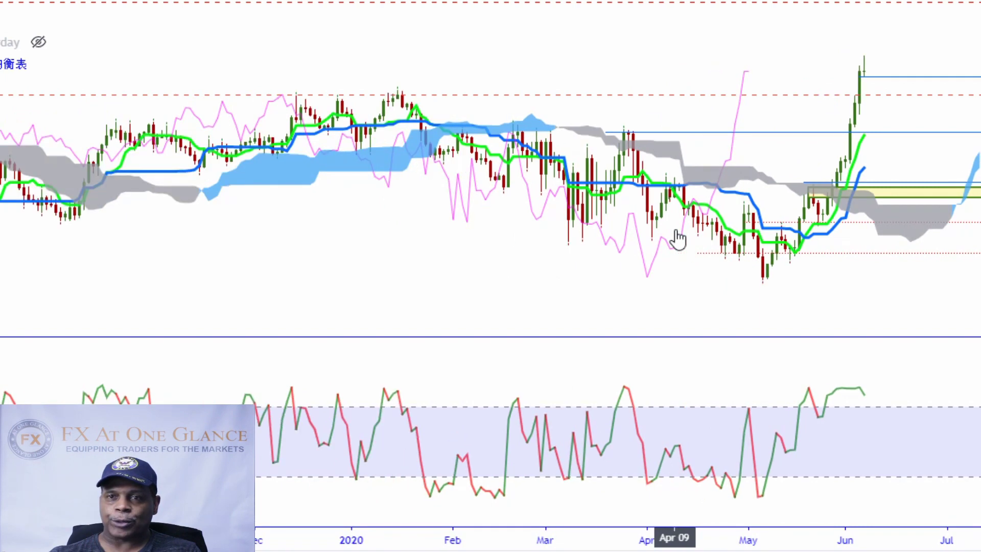
pyautogui.scroll(-3, 677, 238)
pyautogui.scroll(-5, 685, 237)
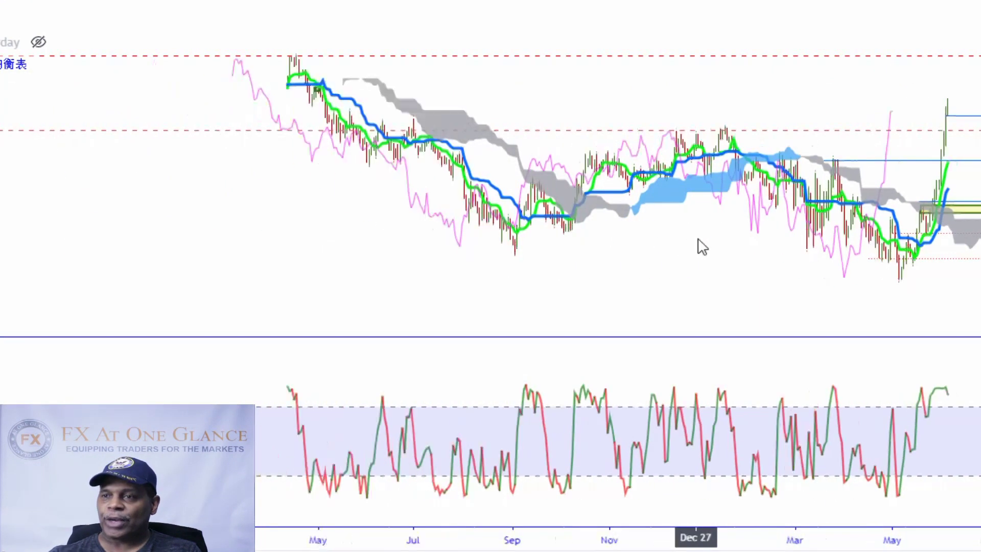
pyautogui.scroll(-3, 703, 247)
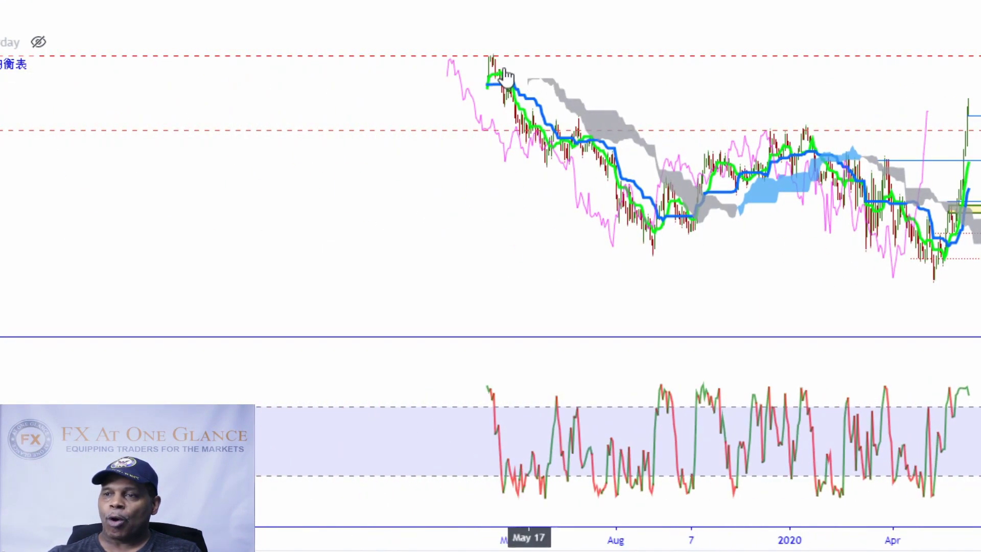
pyautogui.hscroll(-6, 821, 240)
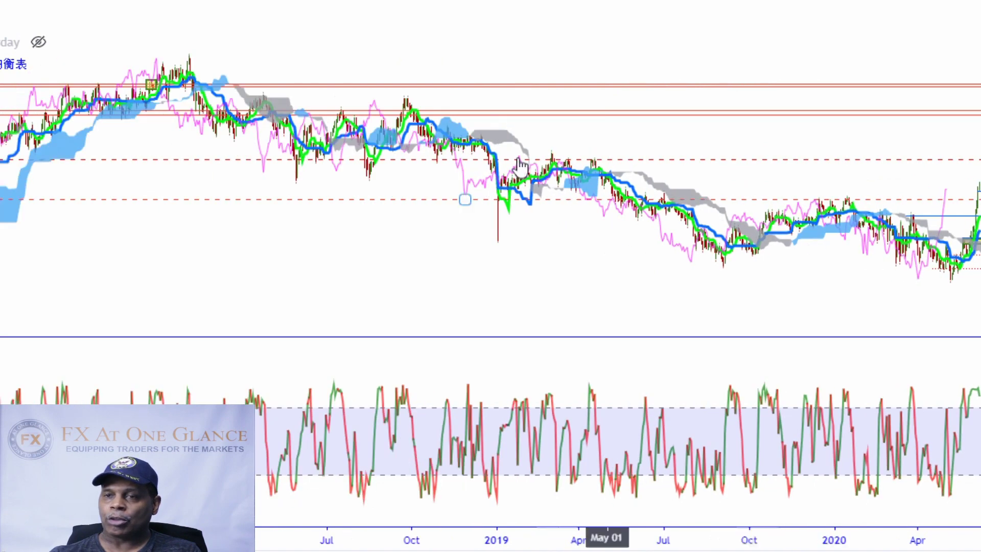
pyautogui.moveTo(640, 264); pyautogui.dragTo(487, 233)
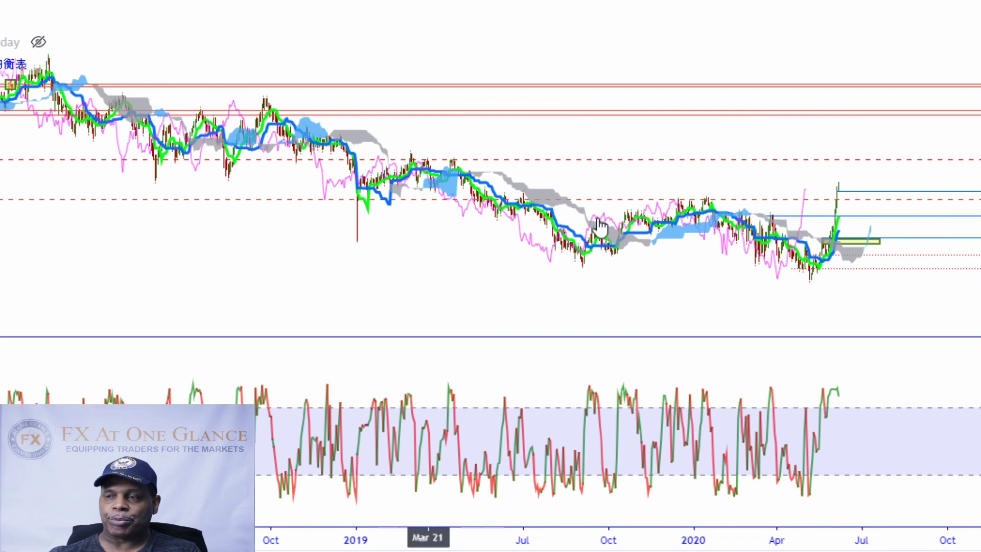
pyautogui.scroll(5, 582, 301)
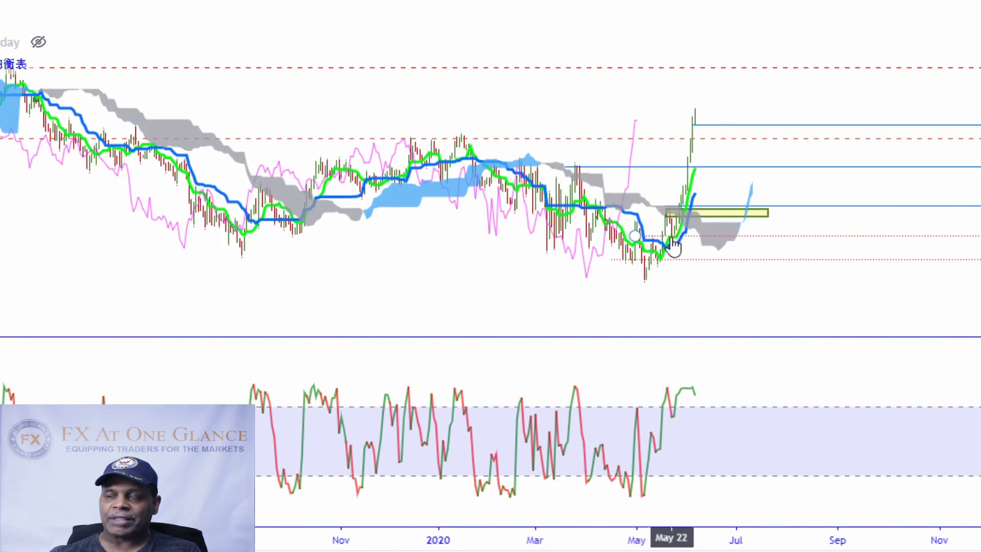
pyautogui.scroll(2, 659, 153)
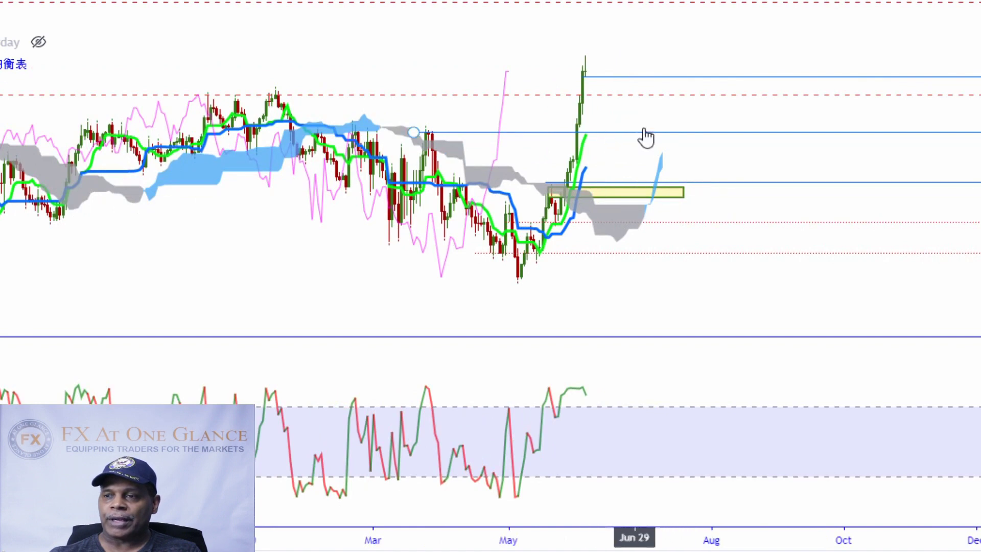
pyautogui.moveTo(632, 50); pyautogui.dragTo(729, 66)
pyautogui.click(656, 197)
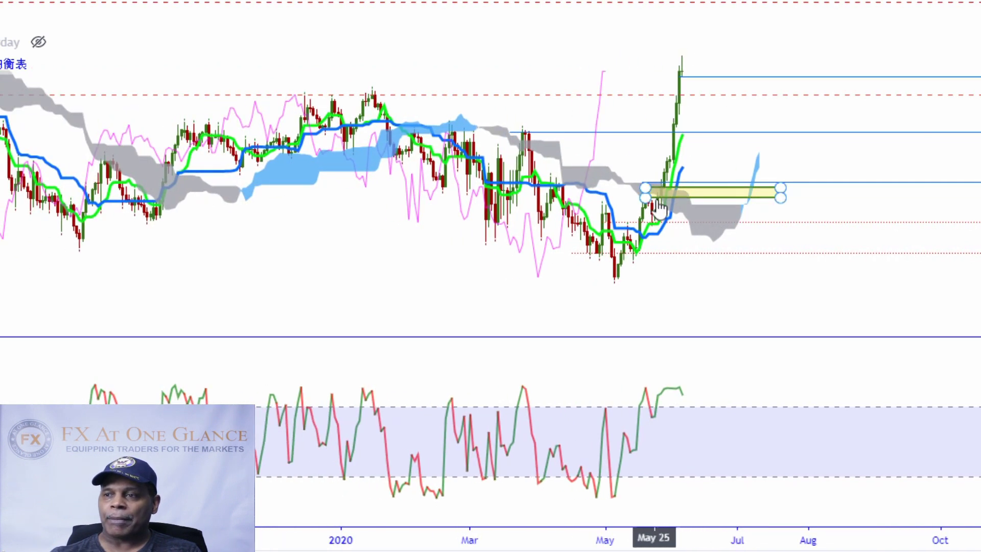
pyautogui.click(659, 204)
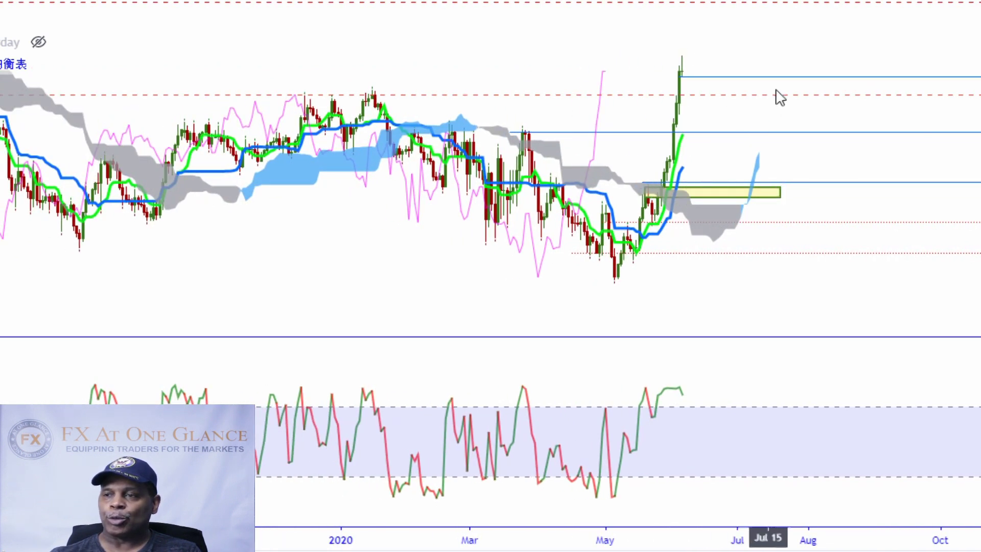
# Examine the multi-year price history back to 2014 for the major swing highs and lows.
pyautogui.scroll(-6, 777, 166)
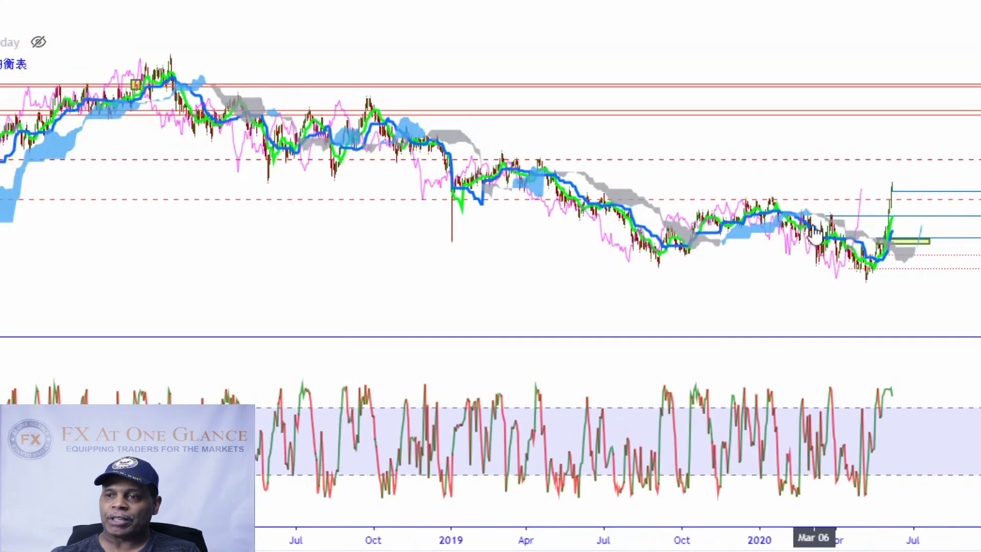
pyautogui.scroll(-3, 541, 95)
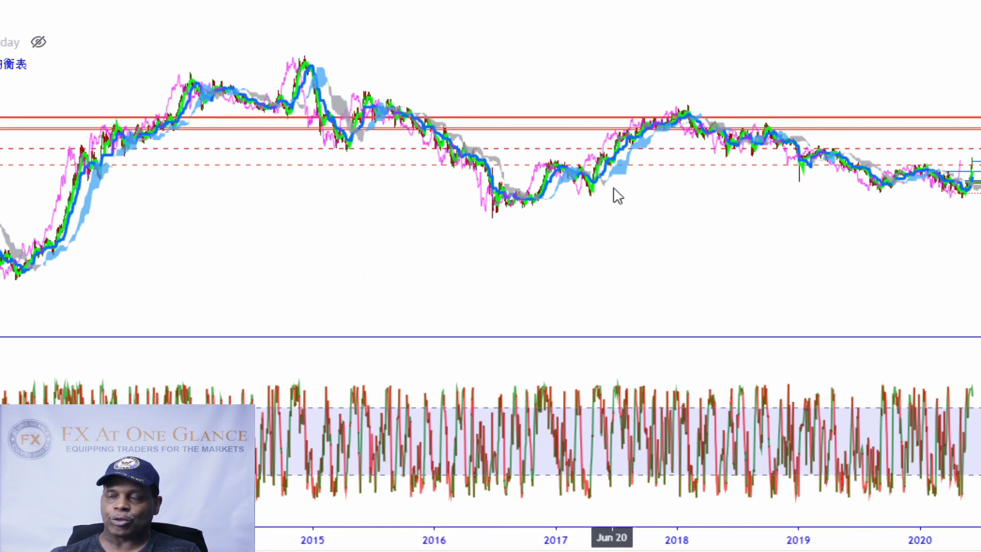
pyautogui.scroll(3, 583, 267)
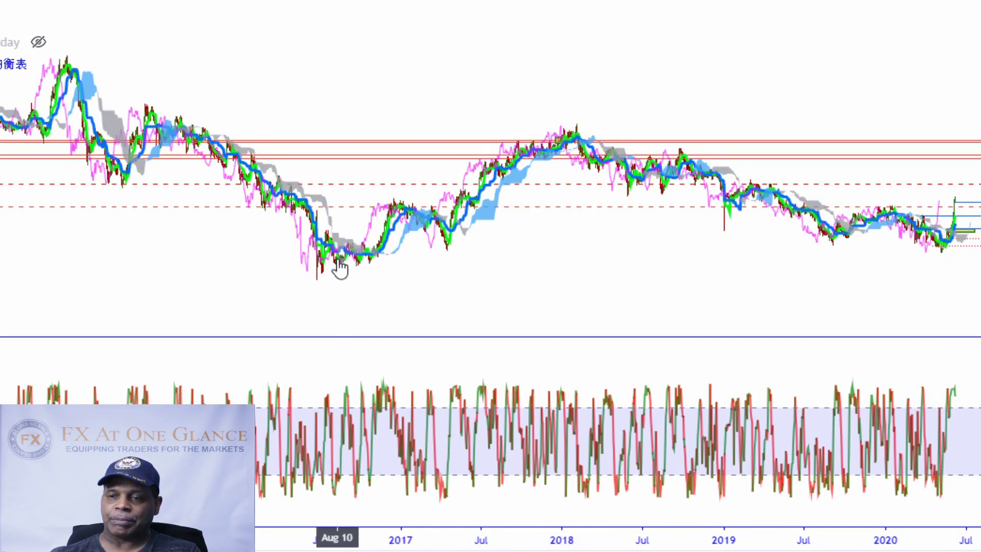
pyautogui.click(317, 266)
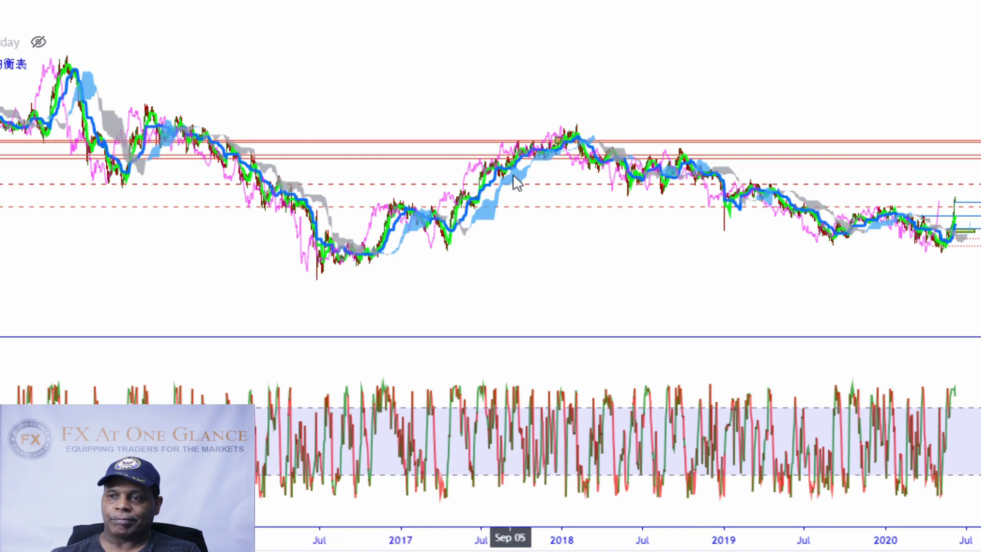
pyautogui.click(566, 141)
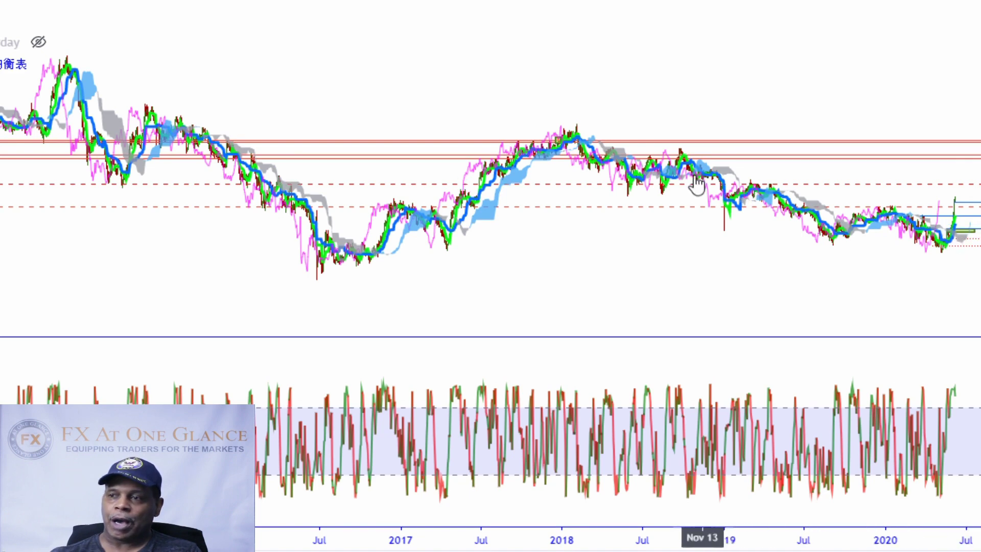
pyautogui.scroll(-1, 664, 158)
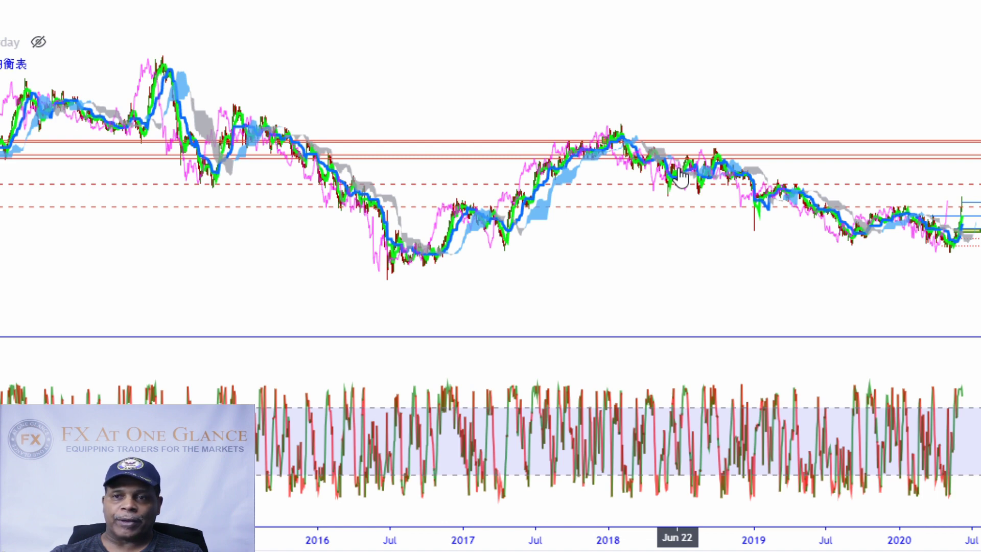
pyautogui.scroll(-2, 681, 176)
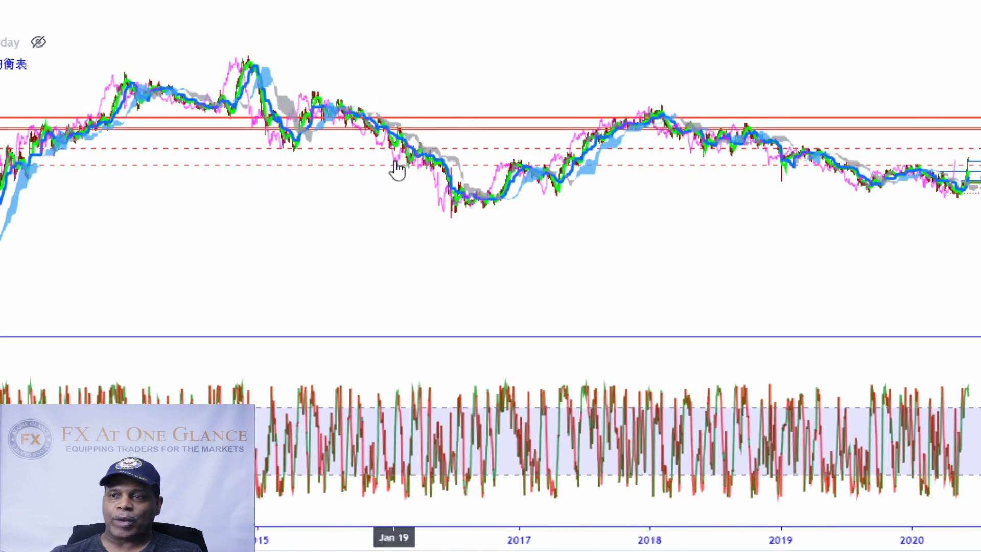
# Draw three connected red trend lines from the late-2014 high to the mid-2016 low, the January 2018 high and the May 2020 low.
pyautogui.scroll(-1, 473, 215)
pyautogui.moveTo(523, 241); pyautogui.dragTo(436, 221)
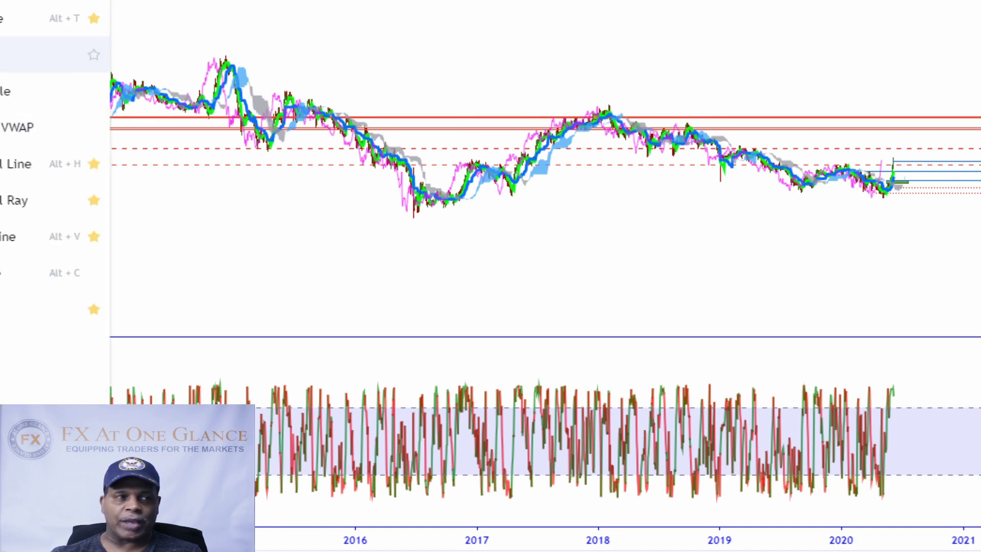
pyautogui.click(186, 87)
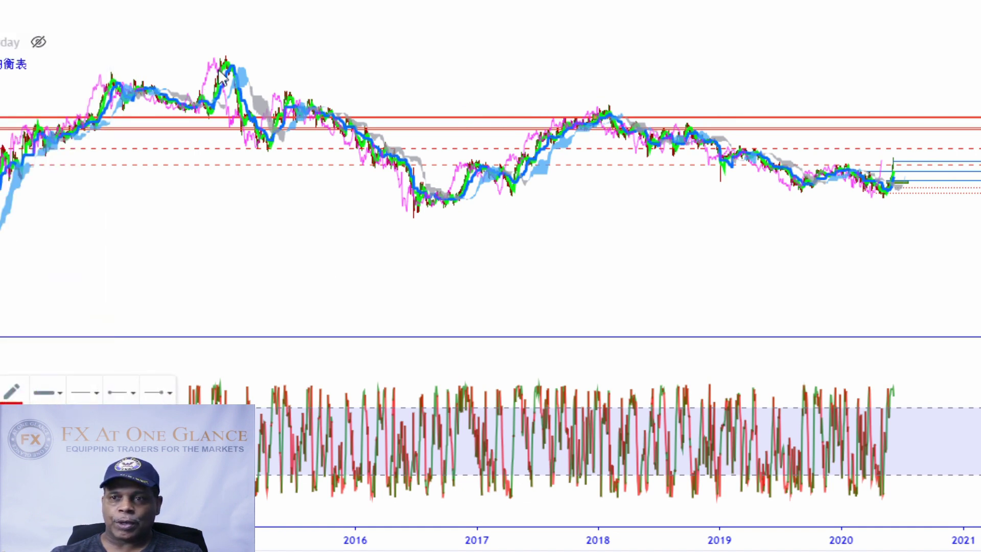
pyautogui.click(417, 218)
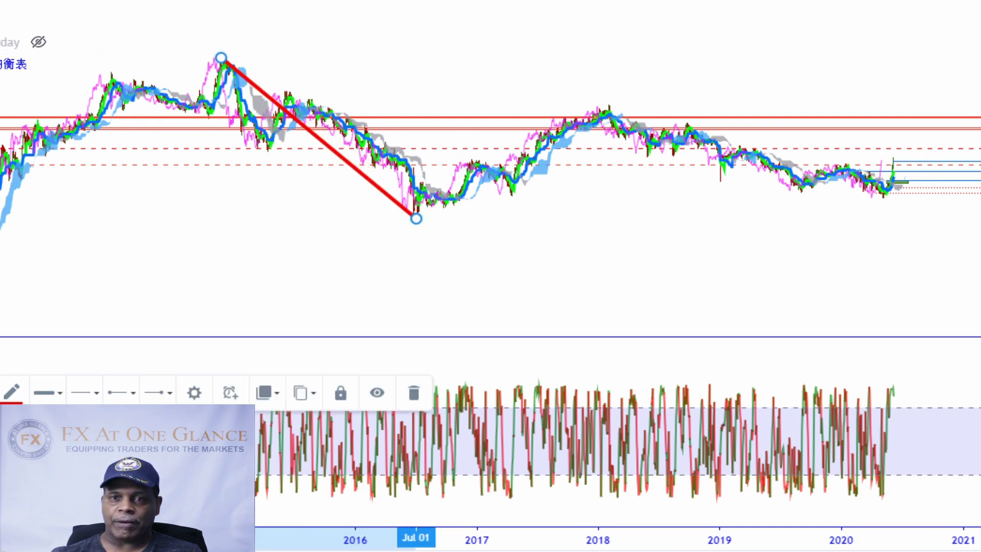
pyautogui.click(417, 214)
pyautogui.click(609, 111)
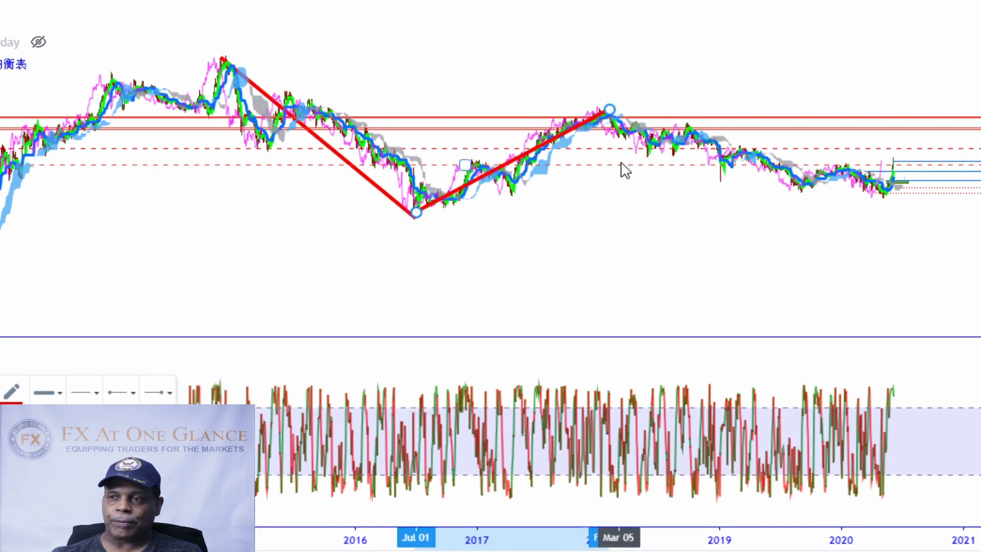
pyautogui.click(609, 111)
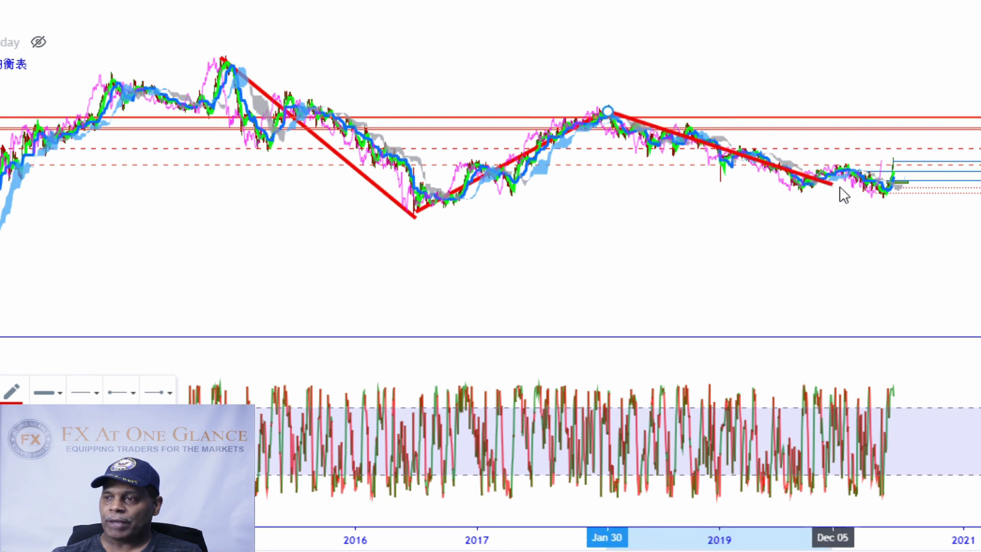
pyautogui.click(885, 196)
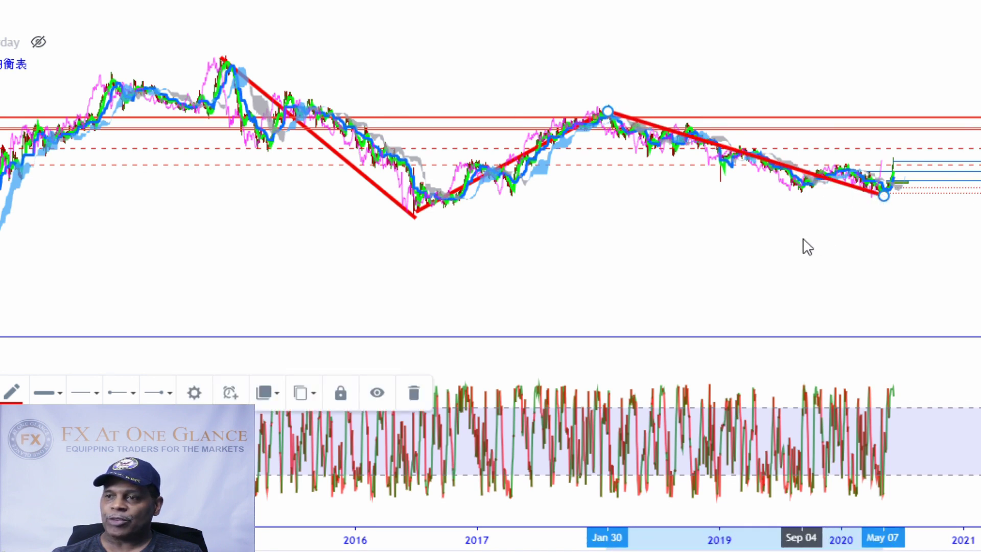
pyautogui.click(817, 243)
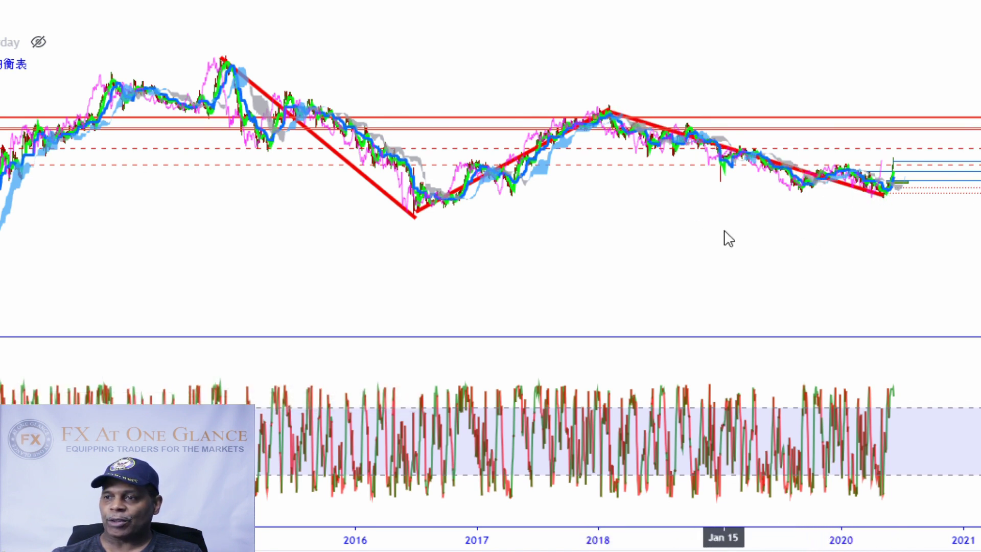
# Draw a trend-based Fibonacci extension from the late-2014 high to the June 2016 low and the February 2018 high.
pyautogui.scroll(3, 600, 234)
pyautogui.scroll(-3, 606, 231)
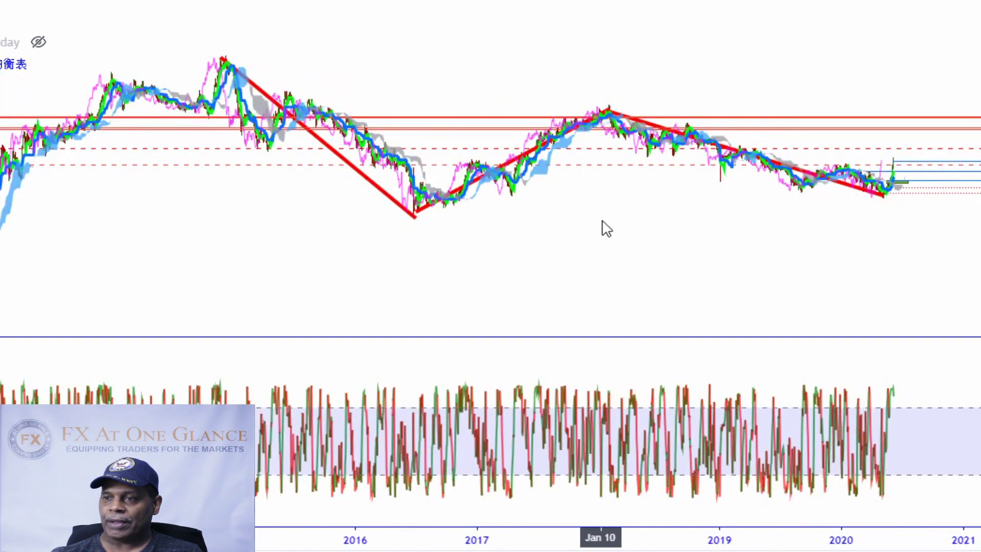
pyautogui.moveTo(695, 239); pyautogui.dragTo(455, 257)
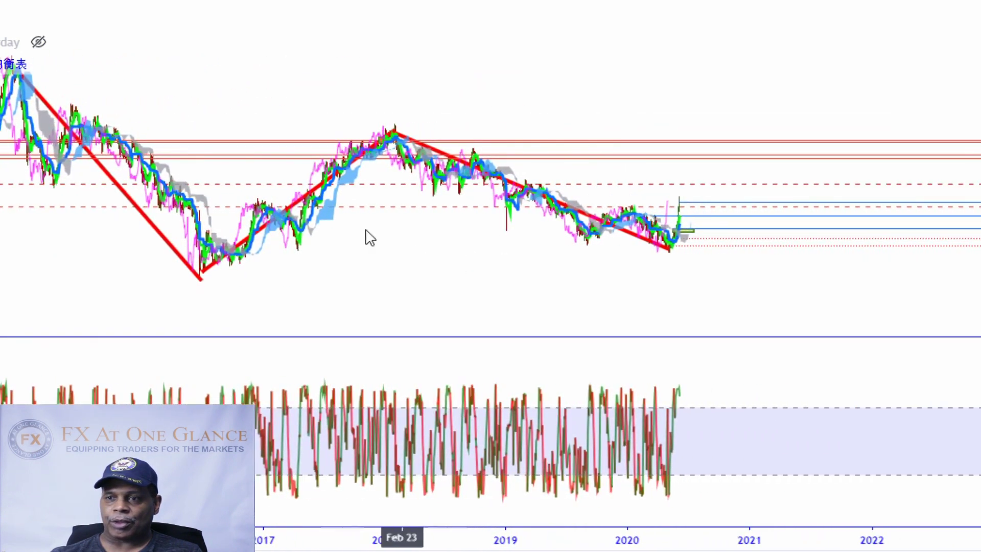
pyautogui.moveTo(522, 251); pyautogui.dragTo(632, 253)
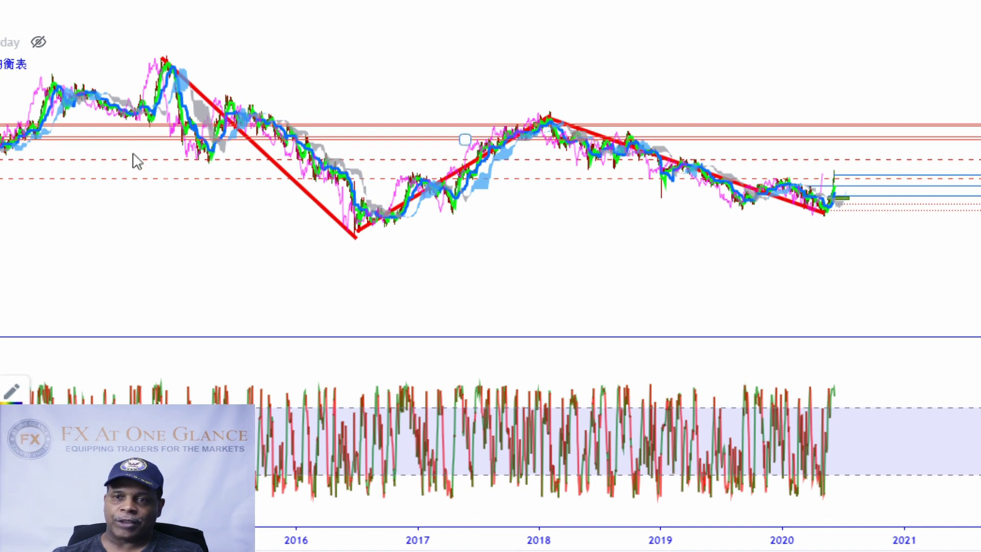
pyautogui.click(162, 61)
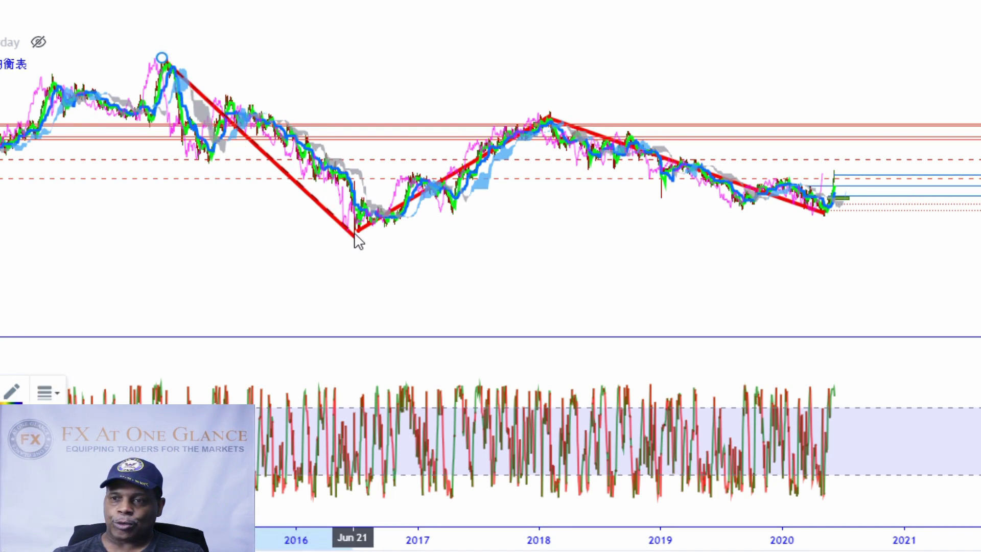
pyautogui.click(354, 233)
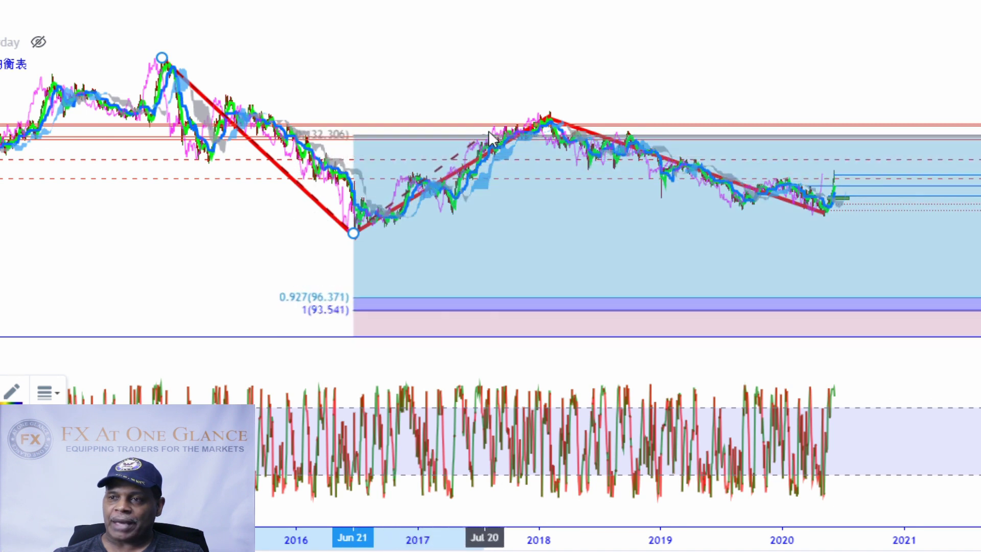
pyautogui.click(553, 111)
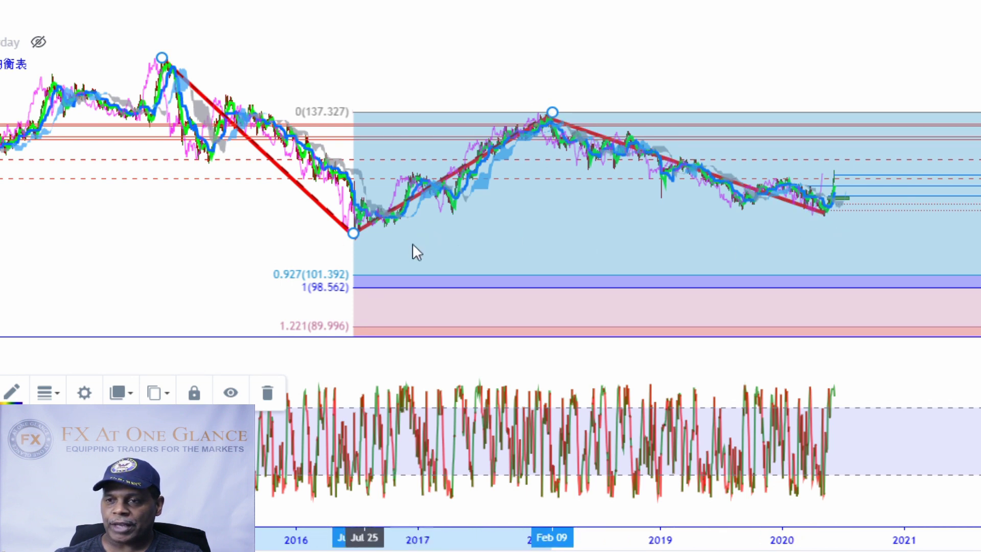
pyautogui.moveTo(816, 205); pyautogui.dragTo(817, 211)
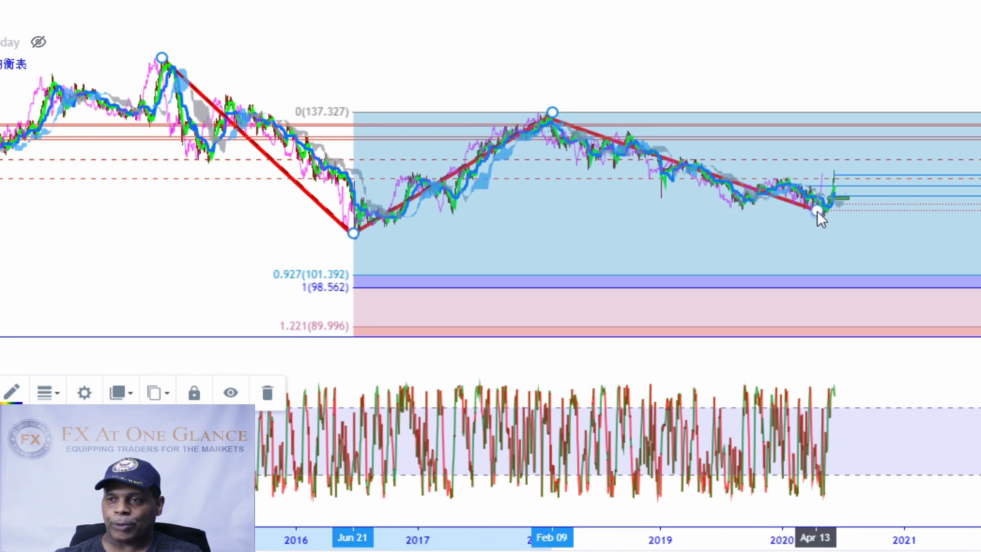
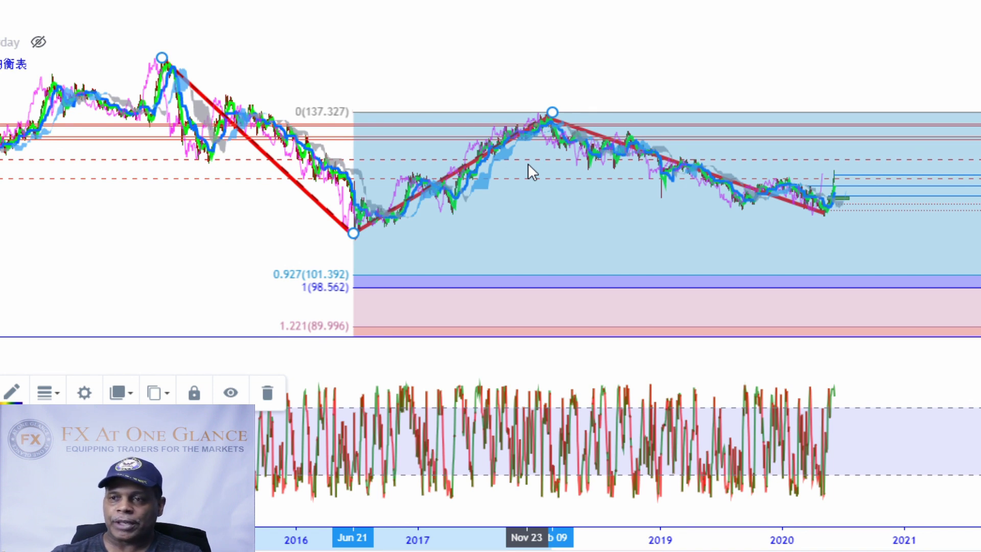
# Remove the Fibonacci extension from the chart, keeping the red trend lines.
pyautogui.rightClick(354, 234)
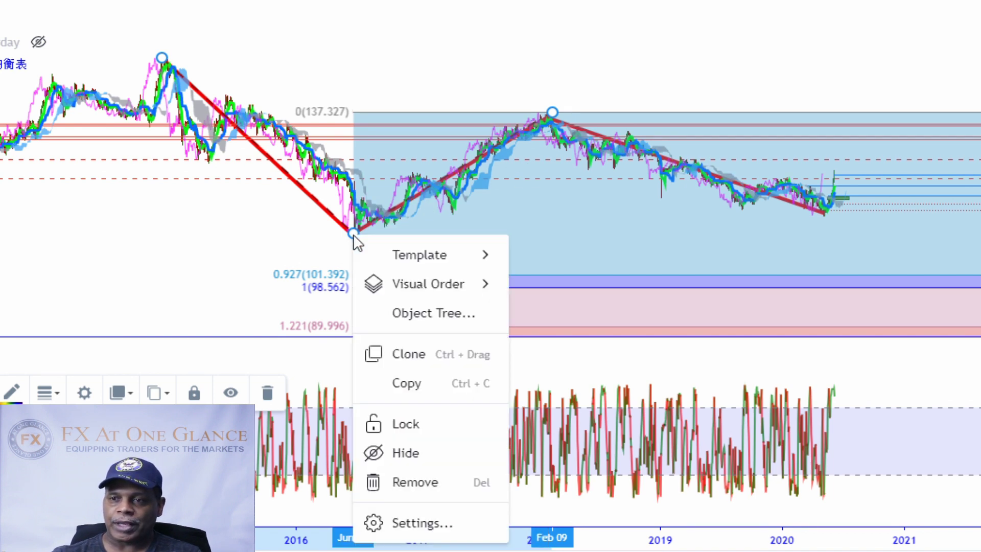
pyautogui.click(409, 485)
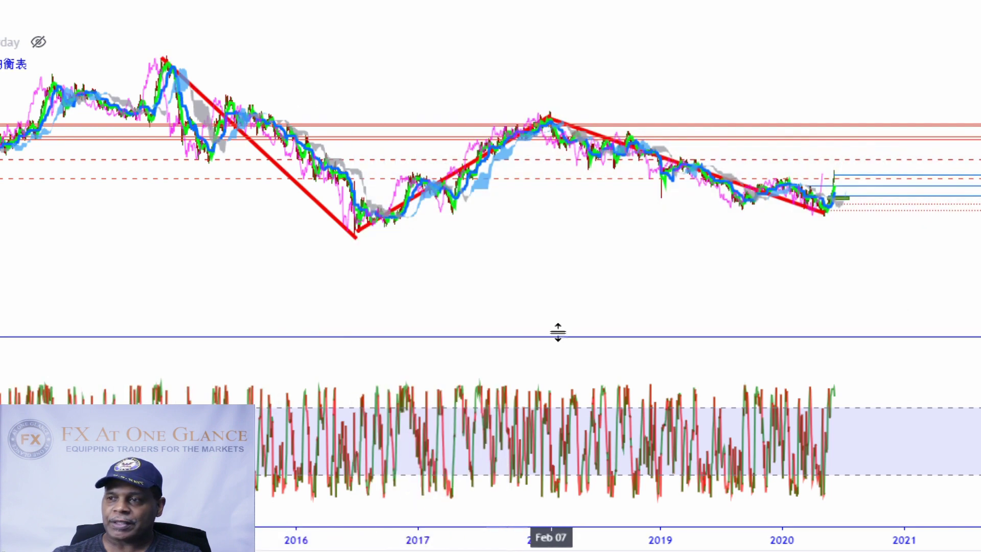
pyautogui.scroll(10, 519, 329)
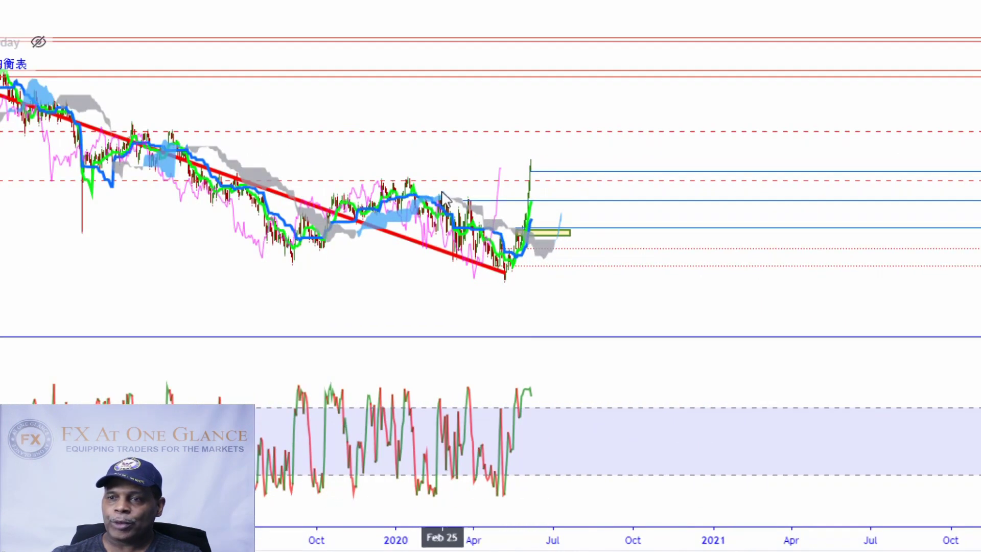
# Delete the red trend line running from the January 2018 high to the May 2020 low.
pyautogui.click(503, 271)
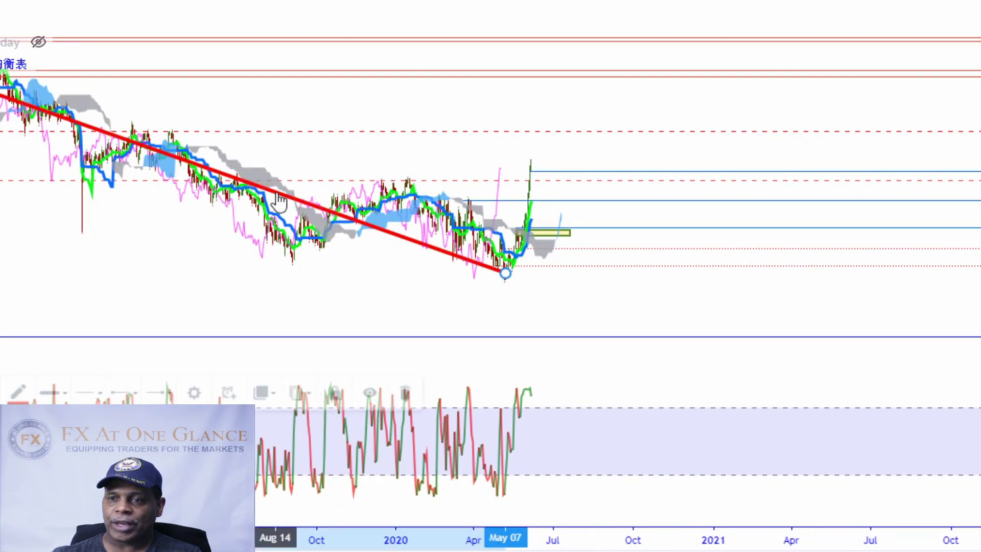
pyautogui.click(416, 392)
pyautogui.scroll(-10, 452, 311)
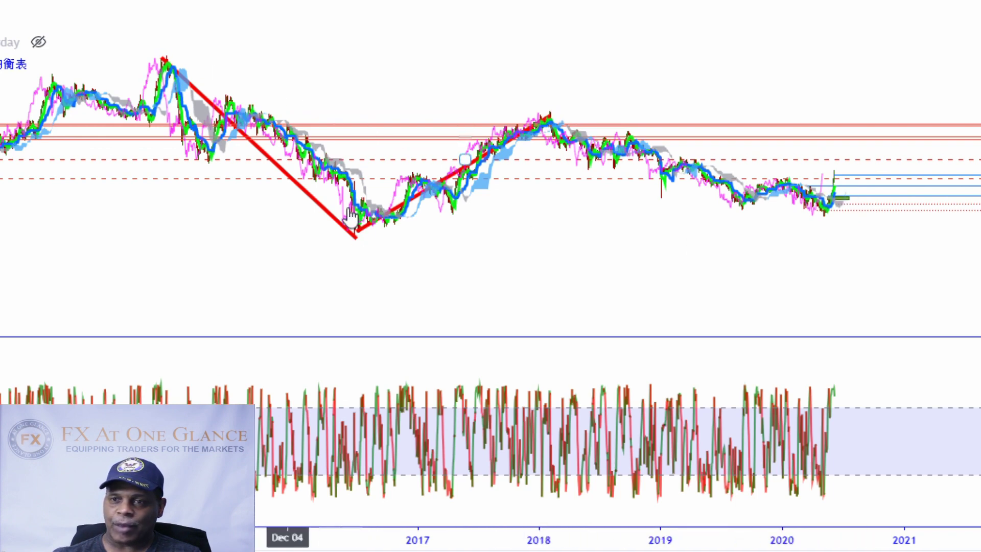
# Examine the price decline from the 2018 high into the May 2020 low and the rally that follows it.
pyautogui.scroll(5, 372, 256)
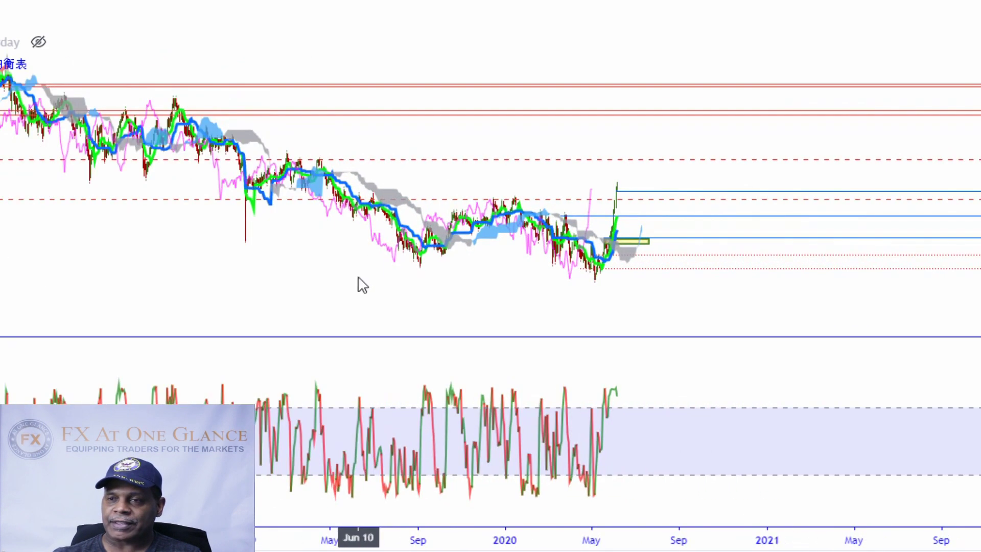
pyautogui.scroll(-4, 358, 304)
pyautogui.scroll(4, 347, 310)
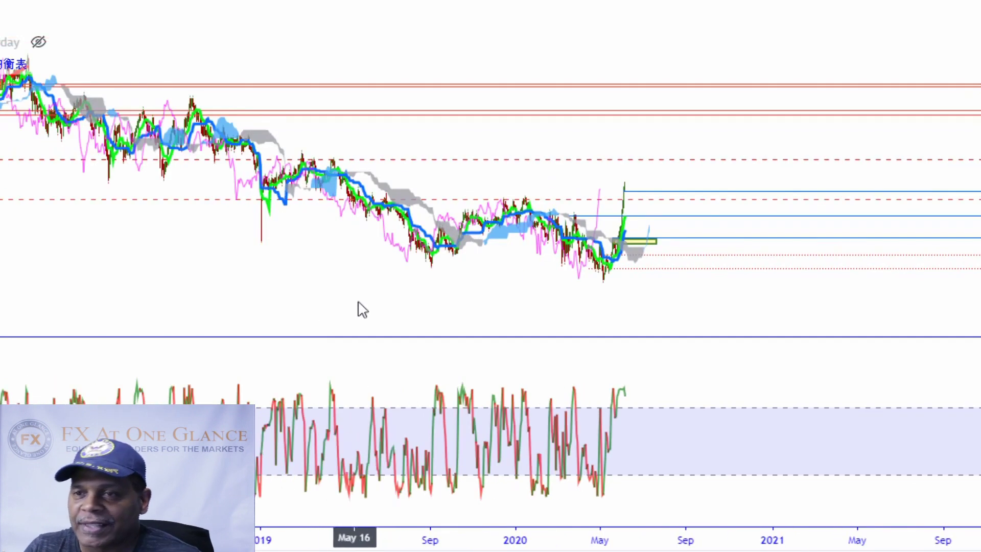
pyautogui.scroll(-1, 362, 310)
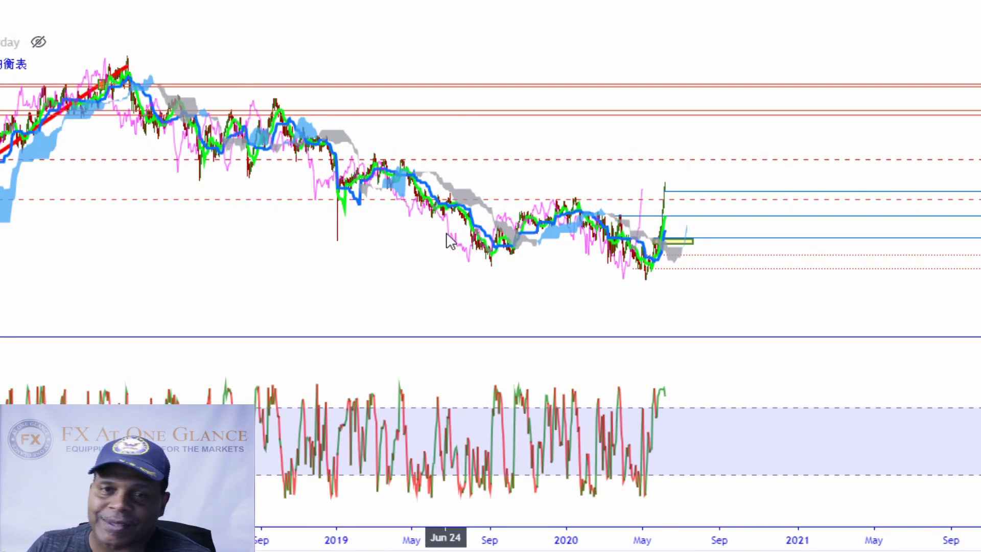
pyautogui.scroll(2, 452, 271)
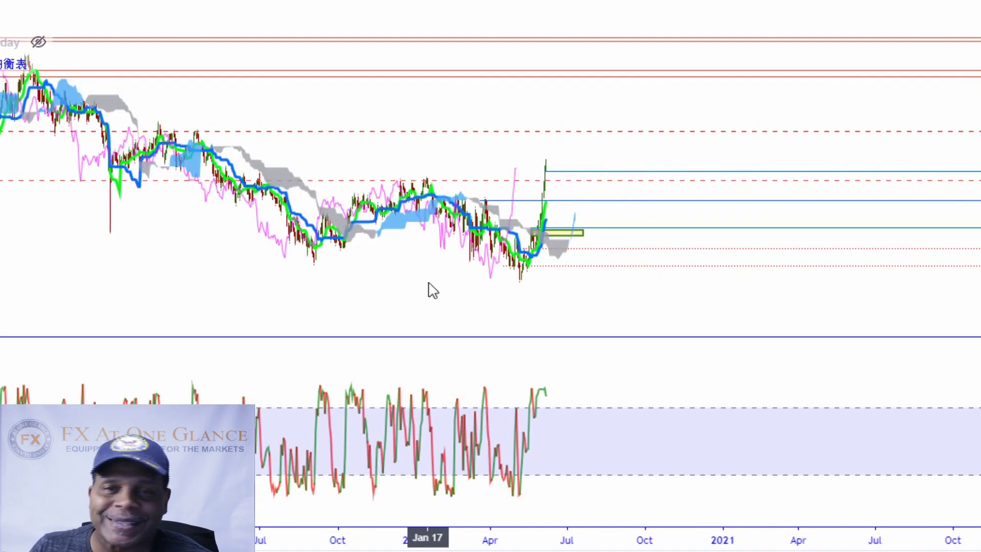
pyautogui.scroll(1, 427, 294)
pyautogui.scroll(1, 417, 304)
pyautogui.moveTo(406, 309); pyautogui.dragTo(725, 325)
pyautogui.scroll(2, 638, 316)
pyautogui.scroll(3, 598, 313)
pyautogui.moveTo(464, 291); pyautogui.dragTo(671, 310)
pyautogui.scroll(2, 664, 310)
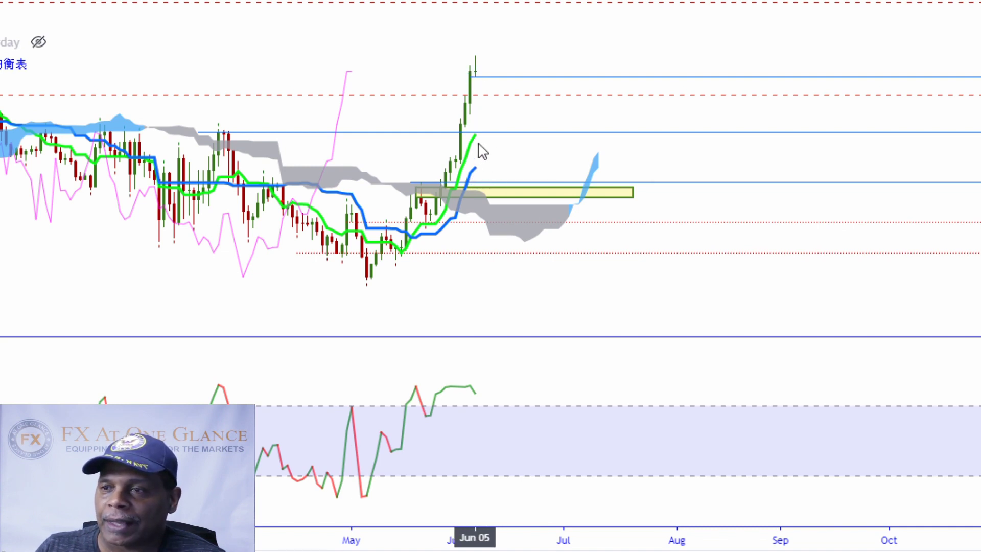
# Compare the June 2020 rally with the 2019 and early-2020 swings, the Ichimoku cloud and the marked horizontal levels.
pyautogui.scroll(-4, 485, 176)
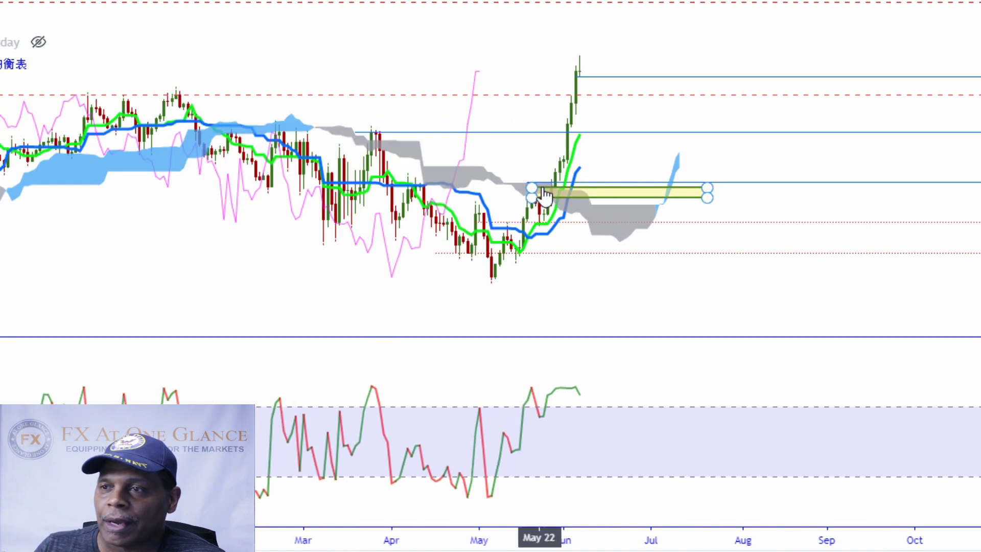
pyautogui.scroll(-3, 551, 189)
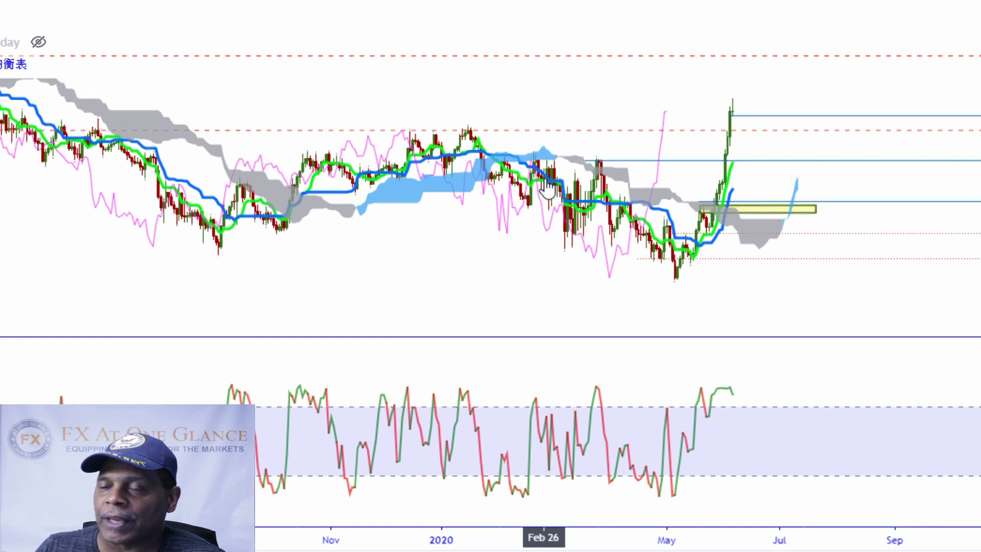
pyautogui.scroll(-1, 548, 189)
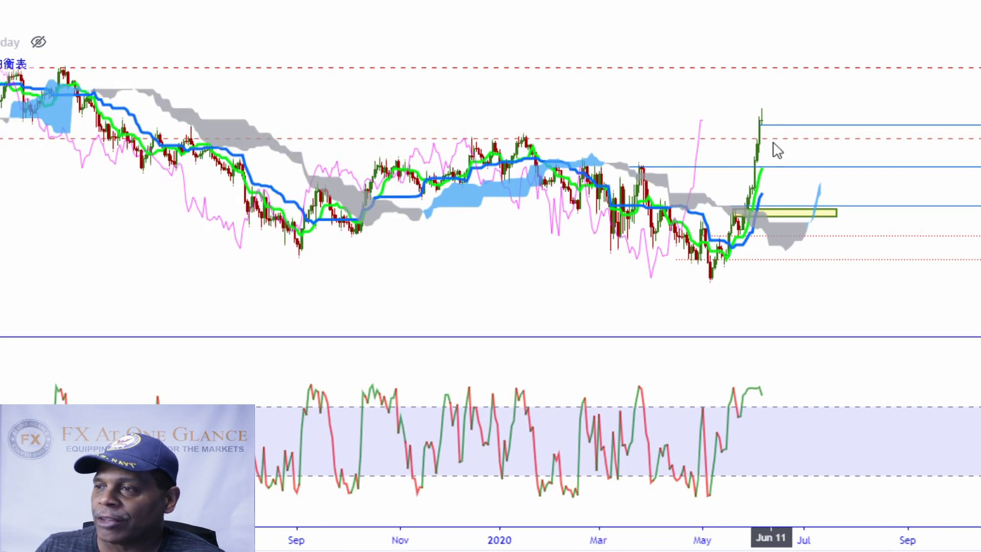
pyautogui.scroll(-1, 704, 199)
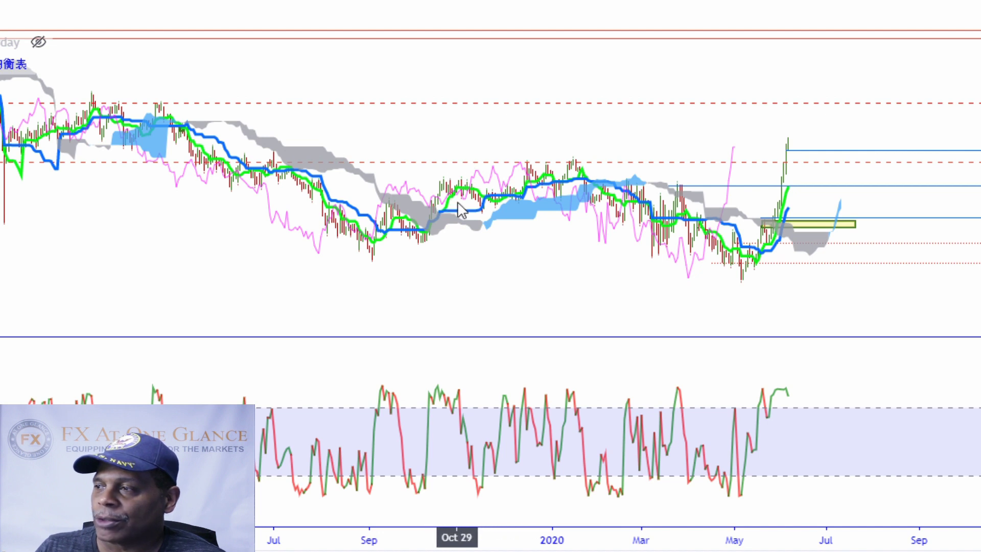
pyautogui.scroll(2, 491, 194)
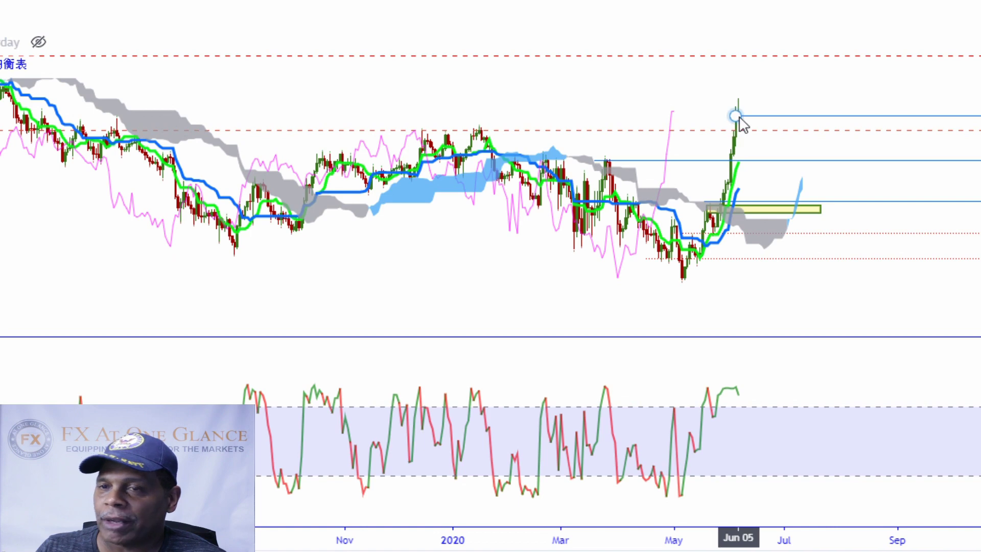
pyautogui.scroll(-2, 740, 125)
pyautogui.scroll(-2, 613, 126)
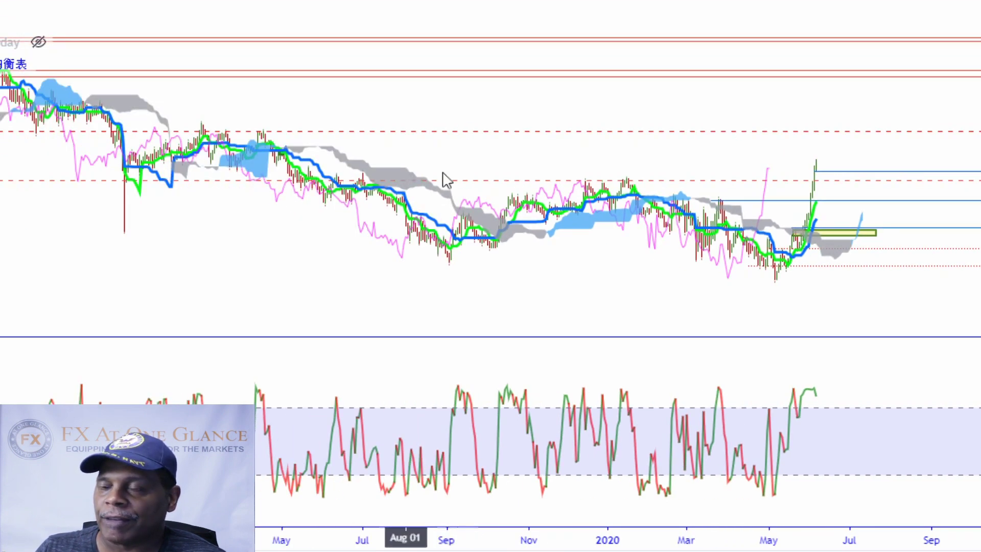
pyautogui.scroll(-1, 547, 193)
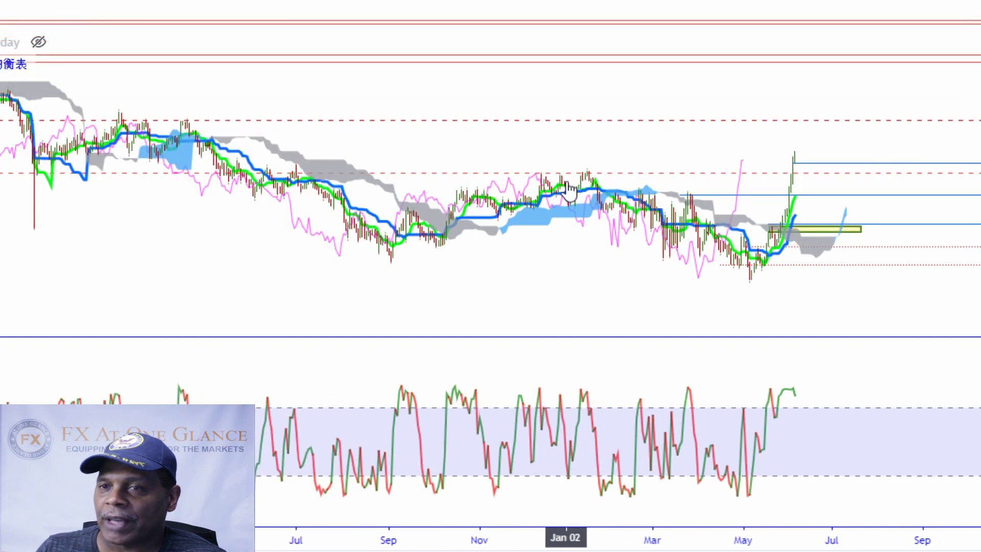
pyautogui.scroll(-1, 466, 172)
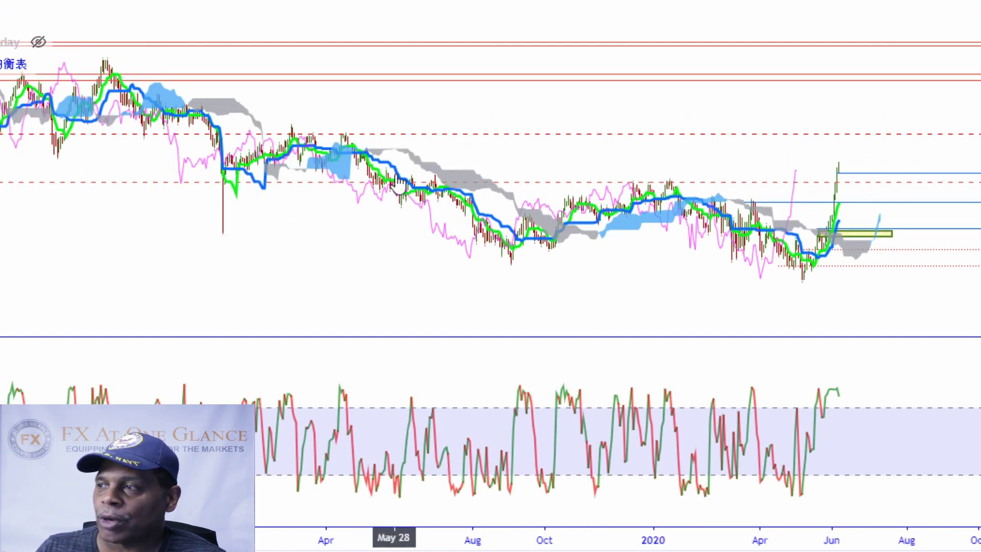
pyautogui.scroll(4, 400, 192)
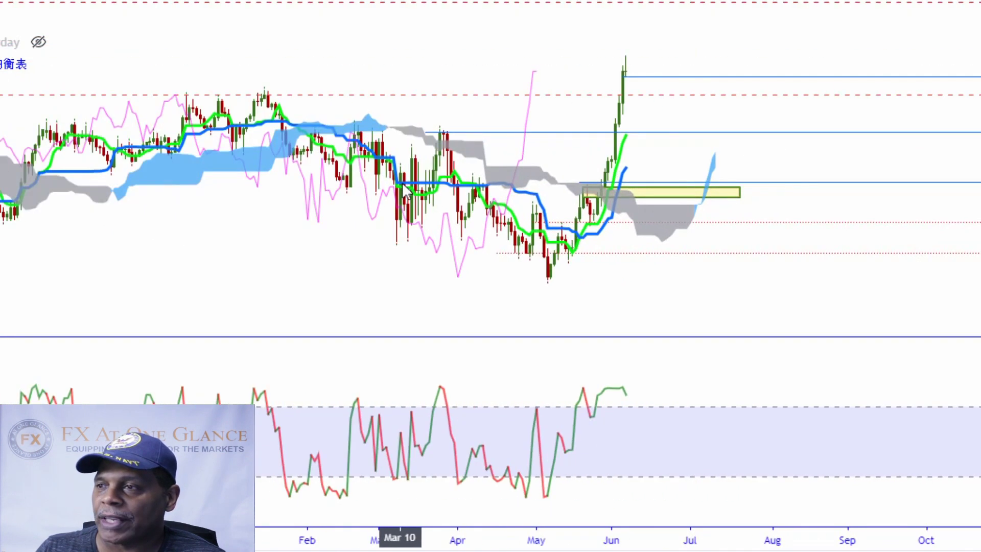
pyautogui.scroll(3, 401, 197)
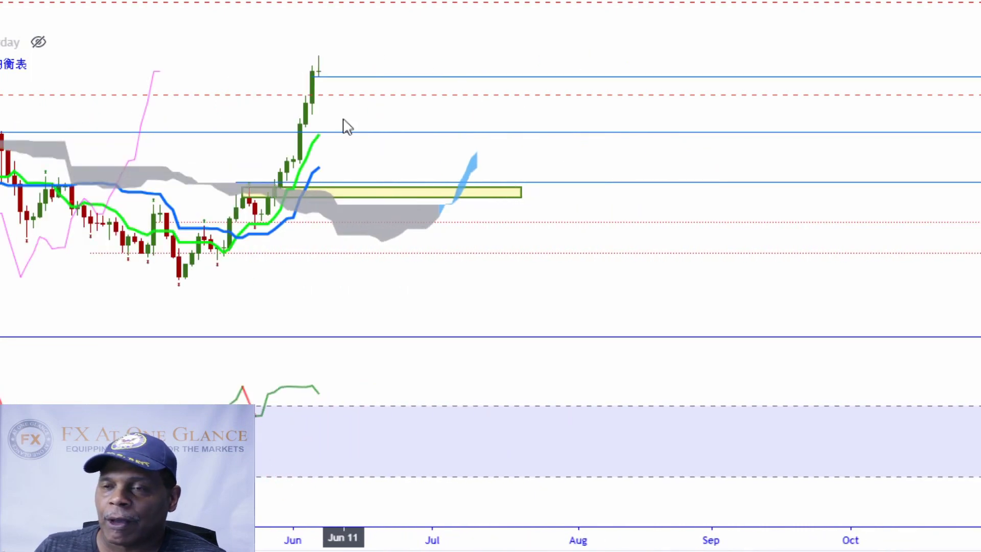
# Examine the latest daily candles around the uppermost blue ray and their distance from the green and blue Ichimoku lines.
pyautogui.click(320, 77)
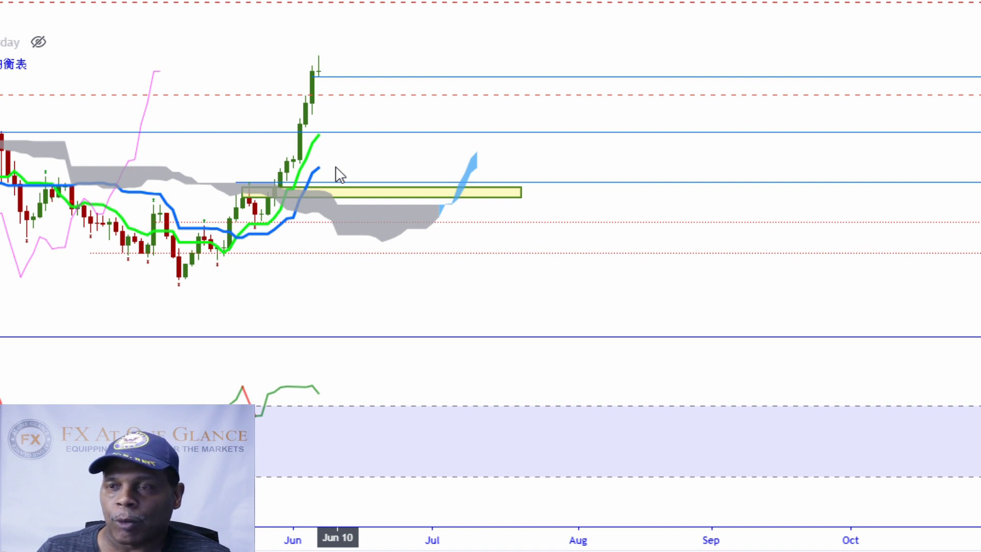
pyautogui.click(321, 77)
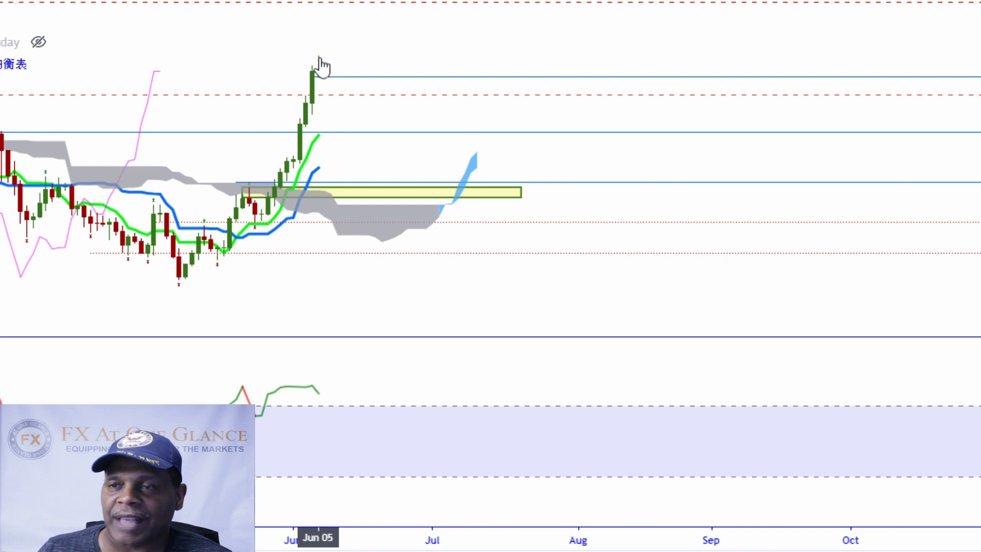
pyautogui.moveTo(333, 66); pyautogui.dragTo(562, 105)
pyautogui.scroll(3, 549, 122)
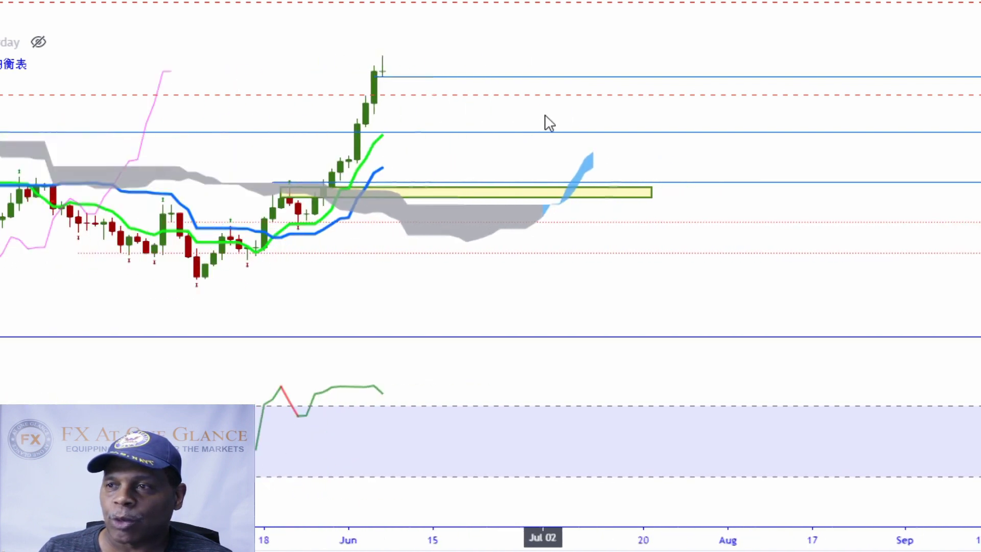
pyautogui.scroll(2, 543, 126)
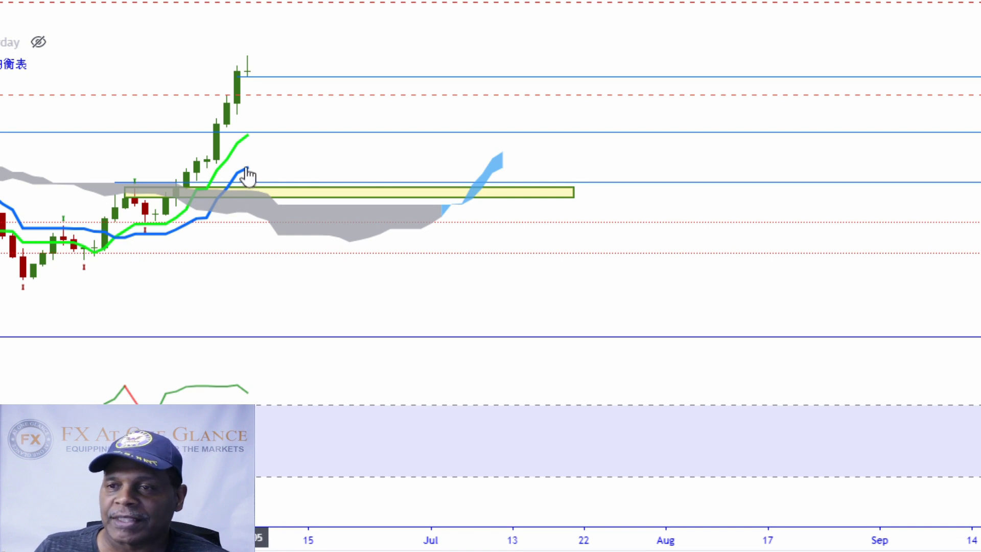
pyautogui.click(245, 78)
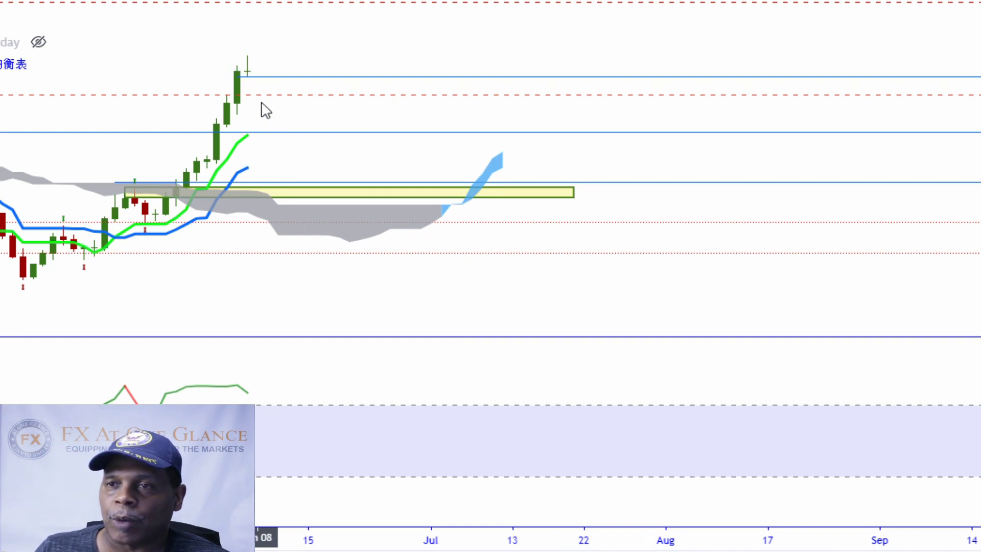
pyautogui.scroll(1, 269, 108)
pyautogui.moveTo(250, 61); pyautogui.dragTo(467, 70)
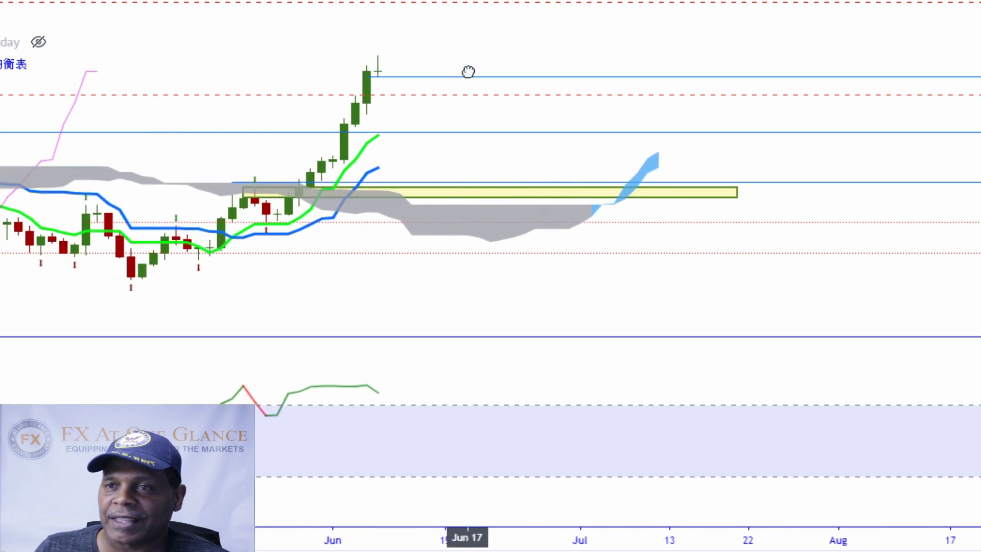
pyautogui.scroll(1, 414, 77)
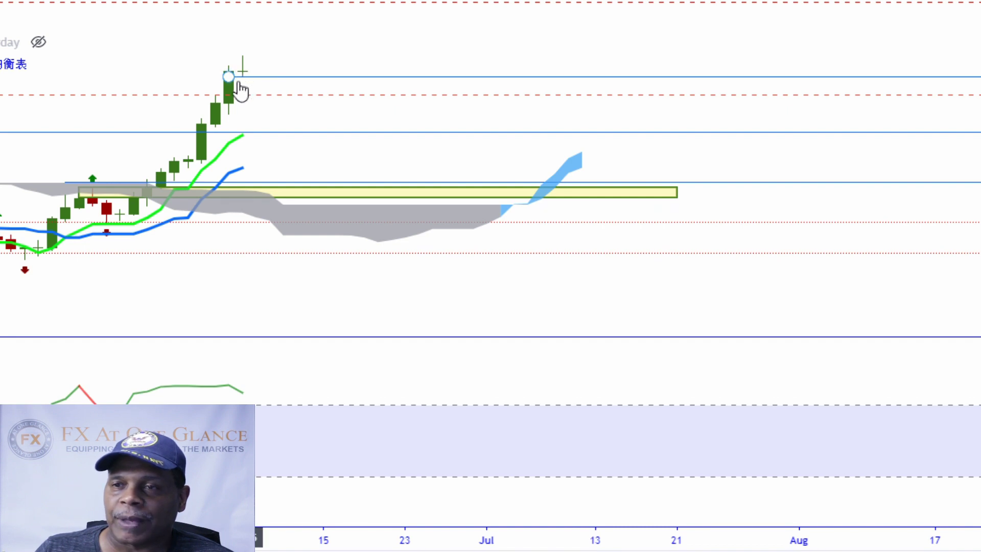
# Check the early-June daily breakout against the January 2020 highs at the lower dashed red level.
pyautogui.scroll(-2, 286, 105)
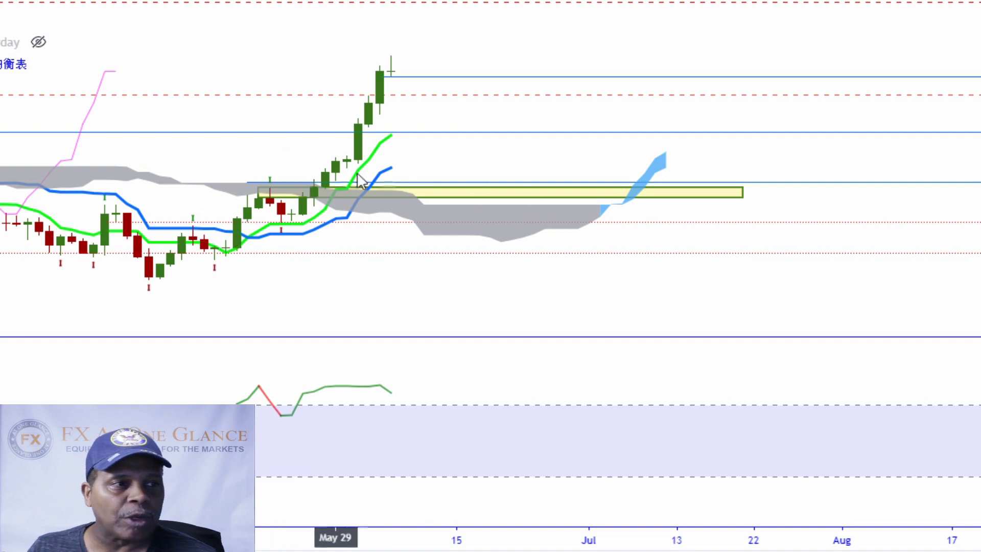
pyautogui.scroll(-1, 494, 136)
pyautogui.scroll(-1, 488, 137)
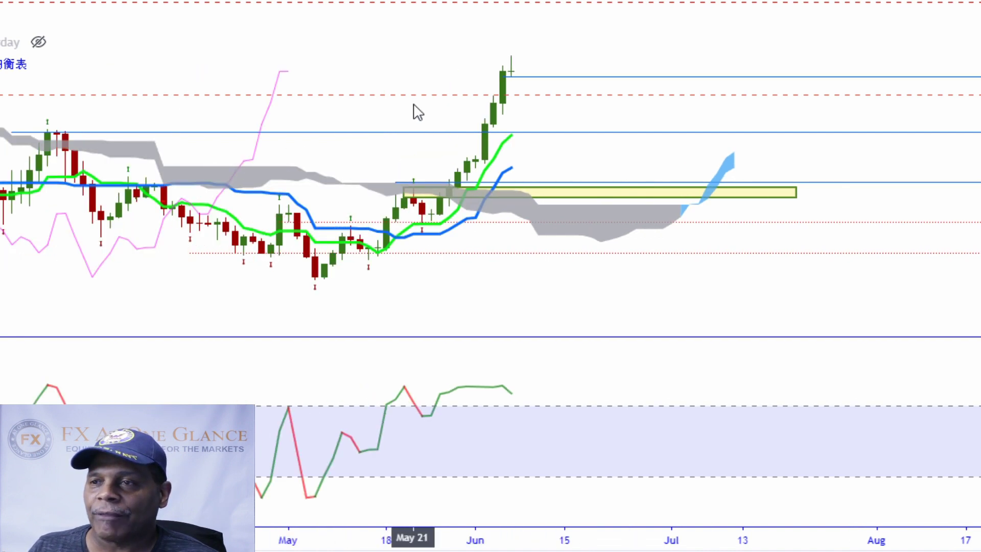
pyautogui.scroll(-5, 444, 106)
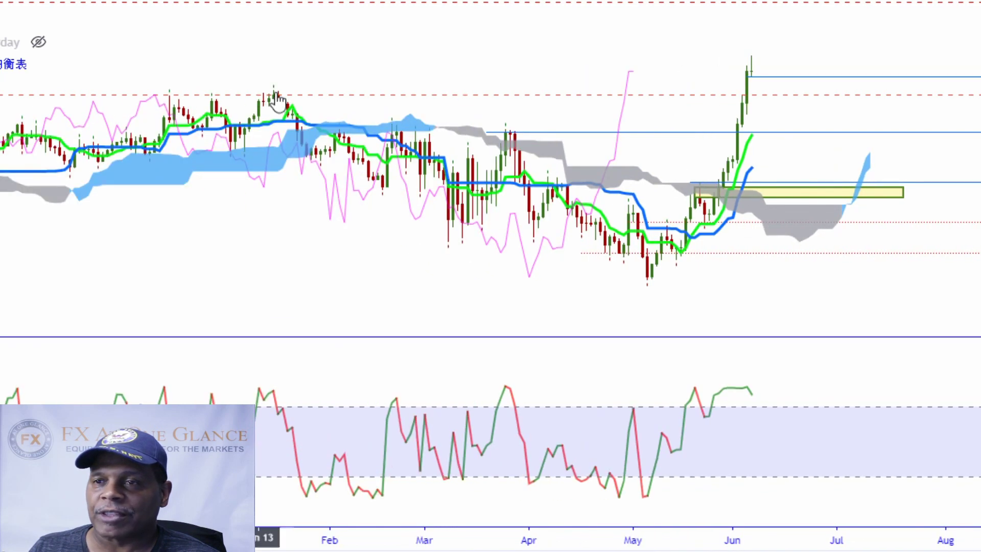
pyautogui.scroll(3, 451, 153)
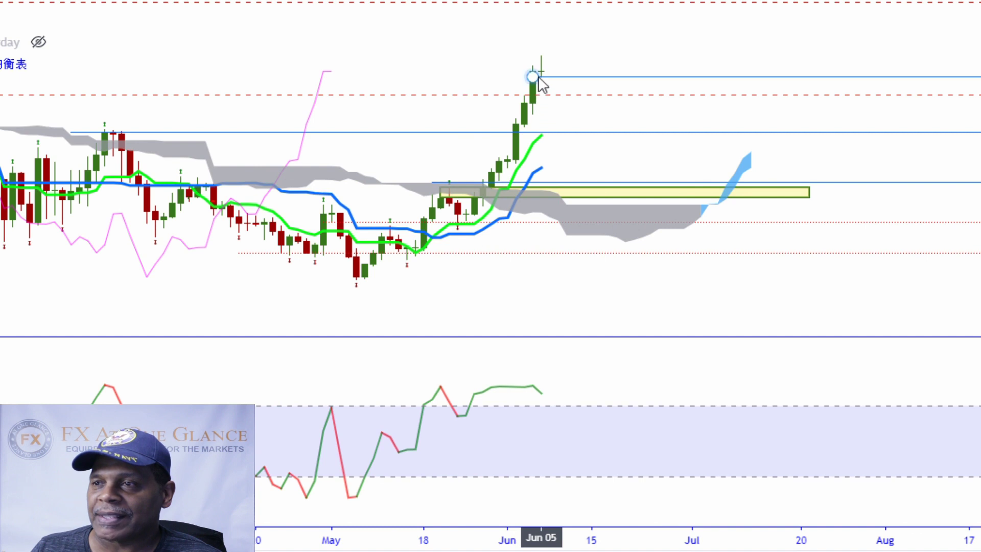
pyautogui.scroll(2, 542, 94)
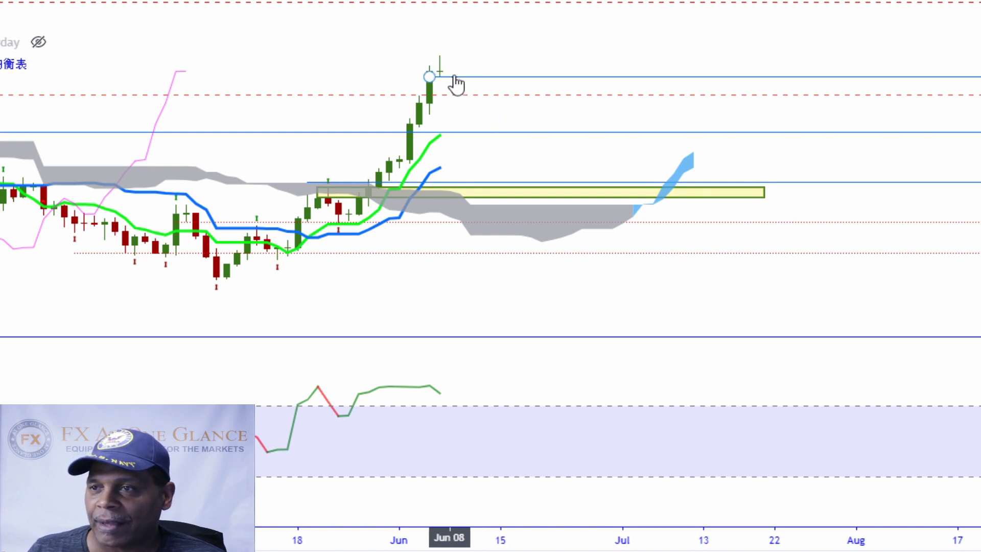
pyautogui.scroll(4, 453, 121)
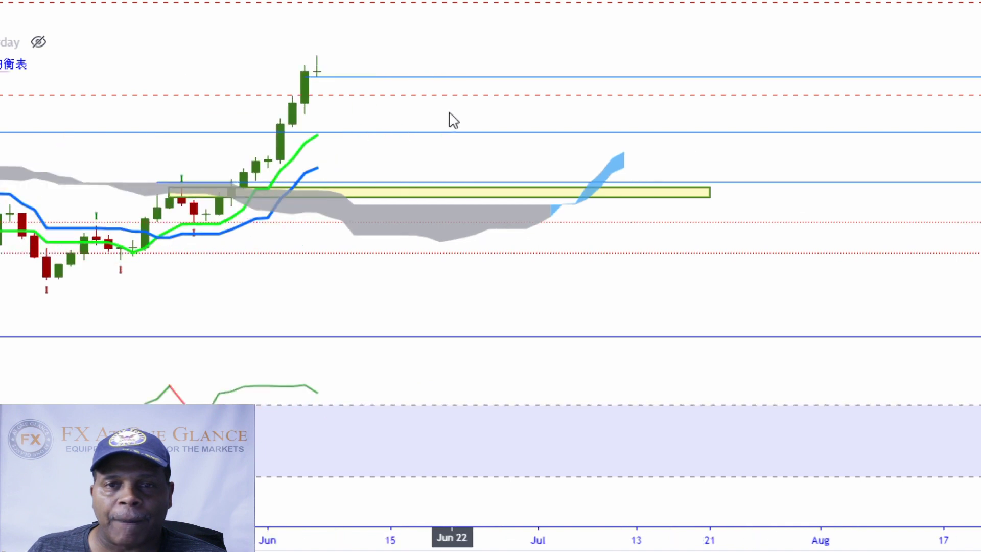
pyautogui.moveTo(259, 68); pyautogui.dragTo(445, 92)
pyautogui.scroll(2, 408, 102)
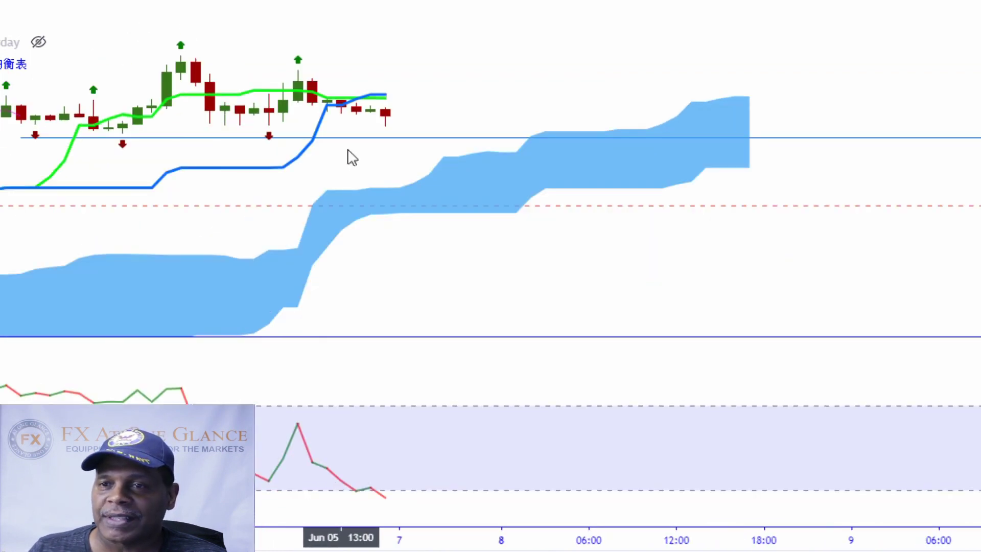
# Add a second horizontal ray to the hourly chart just above the existing blue ray, anchored below the candles following the sharp rise.
pyautogui.scroll(-1, 358, 160)
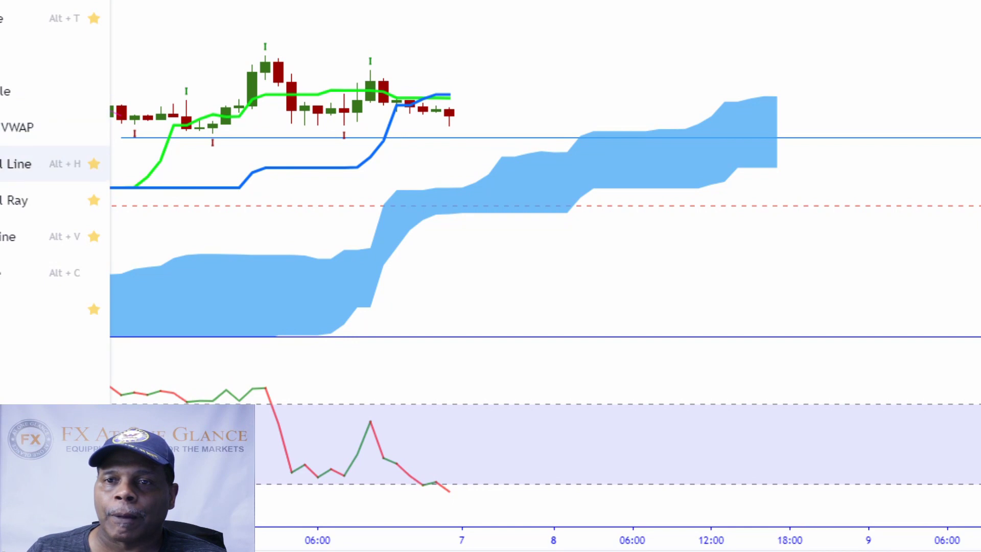
pyautogui.click(51, 201)
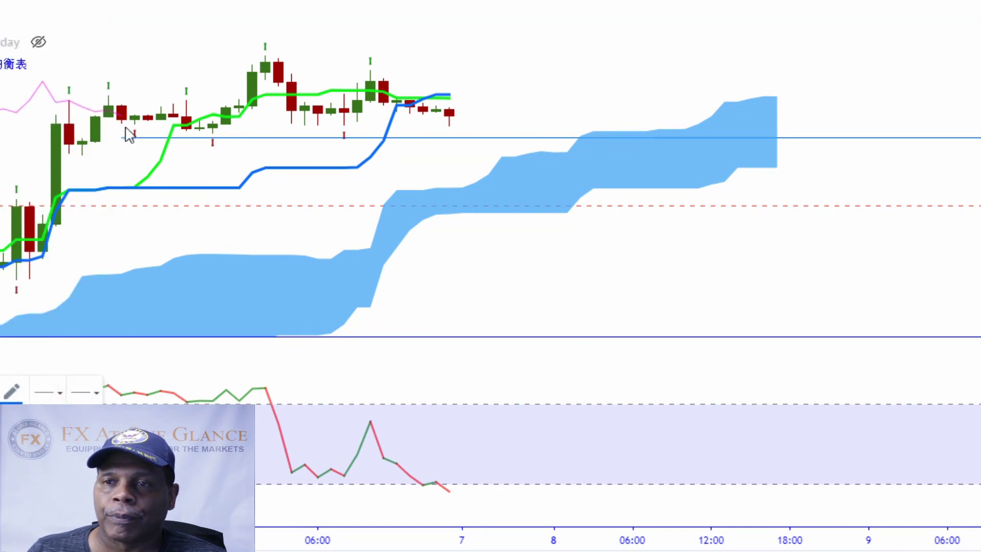
pyautogui.click(122, 128)
pyautogui.moveTo(124, 128); pyautogui.dragTo(114, 130)
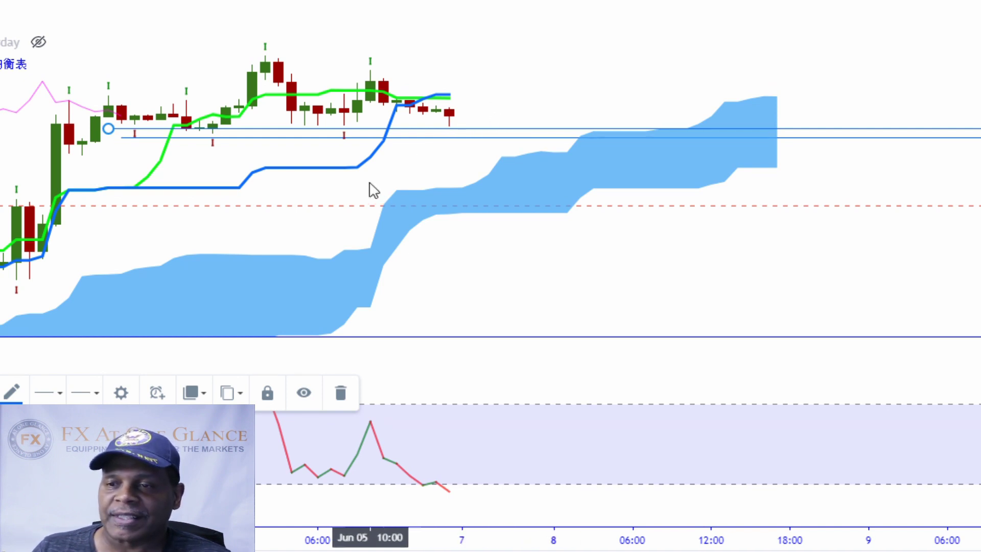
pyautogui.click(416, 311)
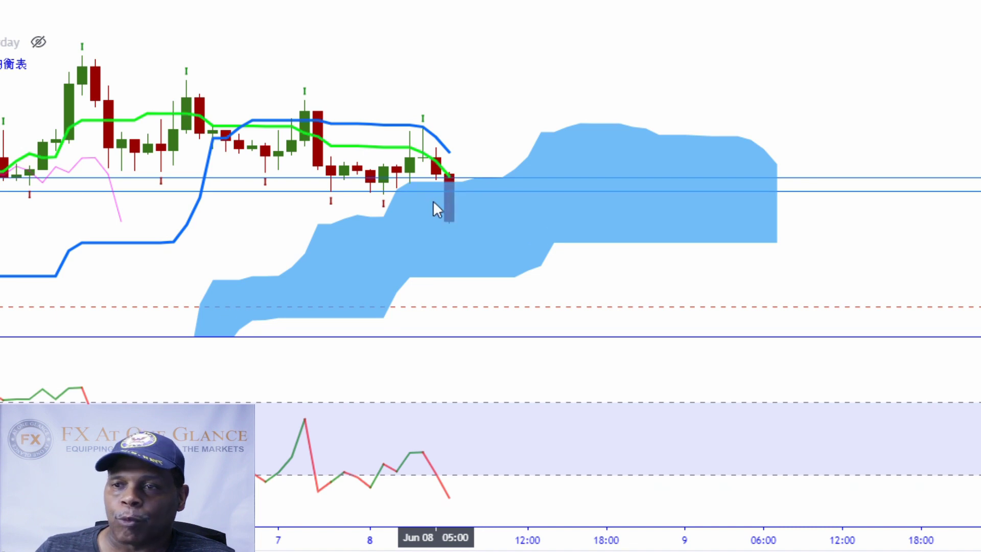
# Add a horizontal ray to the hourly chart at the low of the small June 8 candles inside the cloud.
pyautogui.scroll(-1, 431, 200)
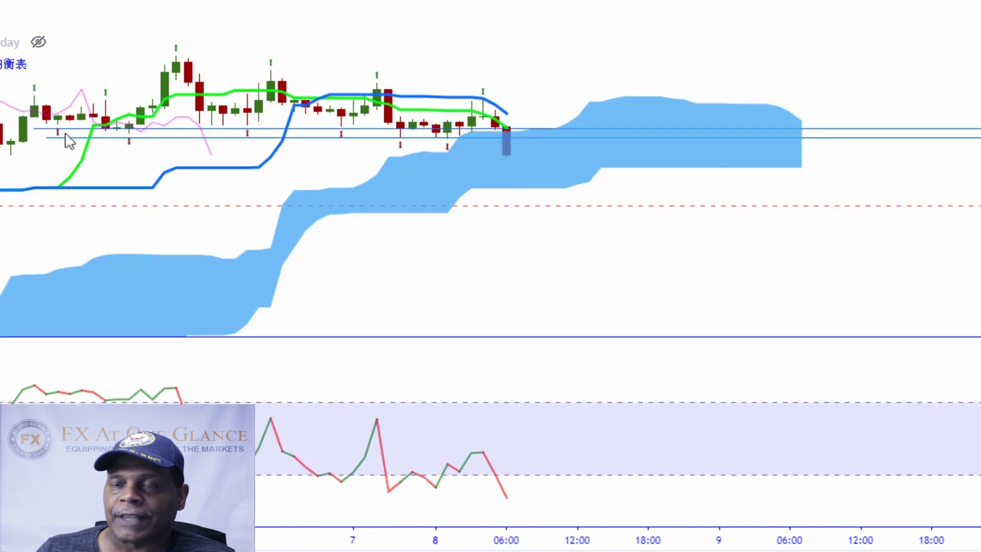
pyautogui.scroll(1, 377, 164)
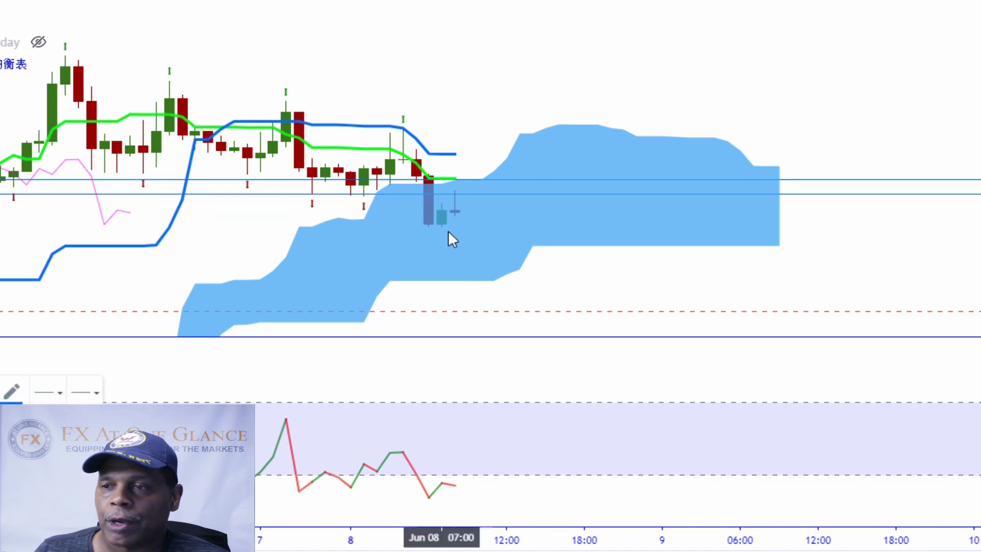
pyautogui.click(448, 215)
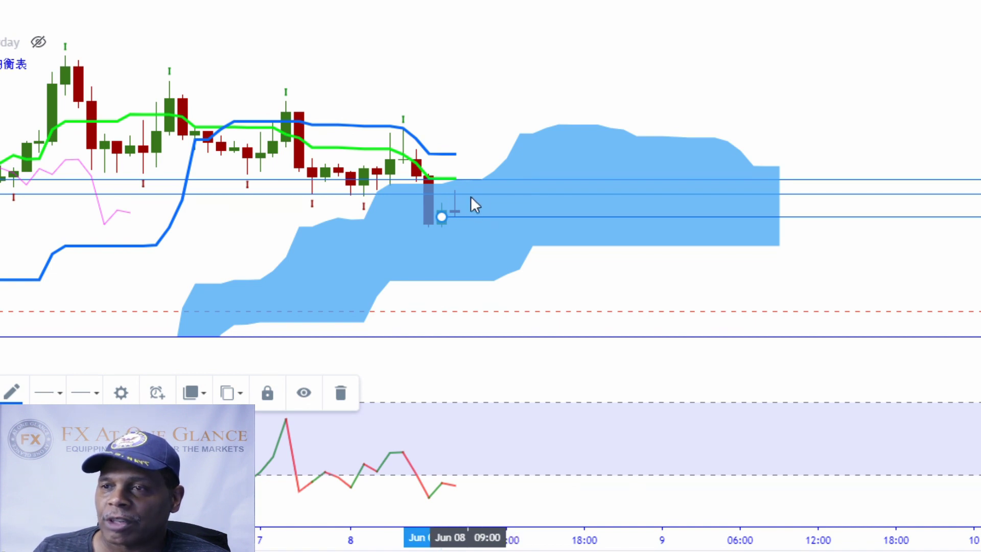
pyautogui.click(483, 127)
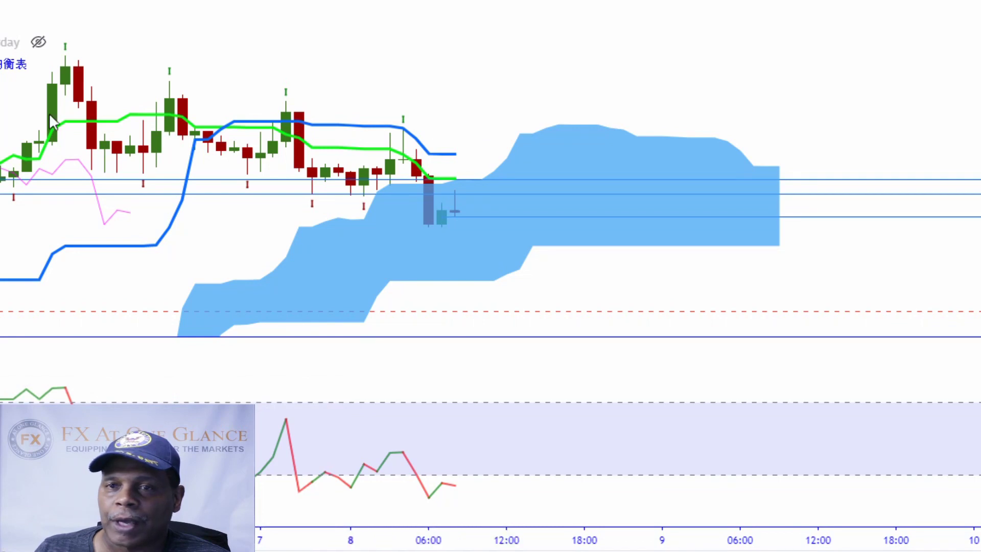
# Add a horizontal ray at the June 8 swing high just before the hourly drop into the cloud.
pyautogui.click(390, 127)
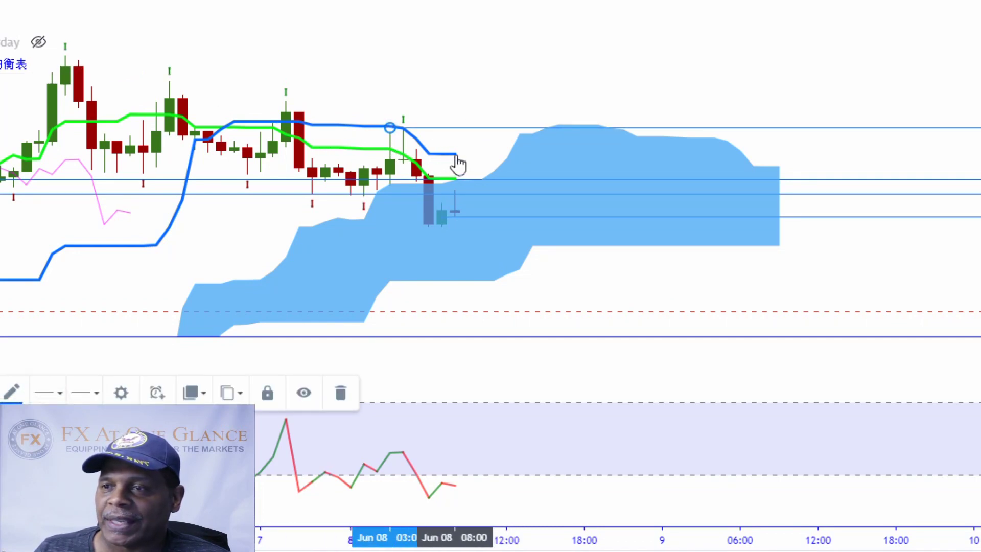
pyautogui.click(444, 218)
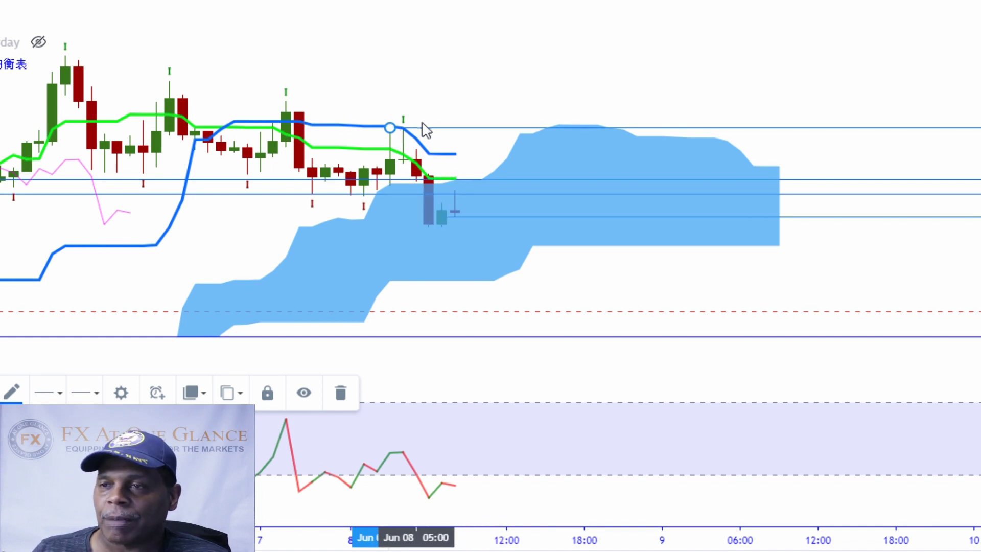
pyautogui.click(517, 289)
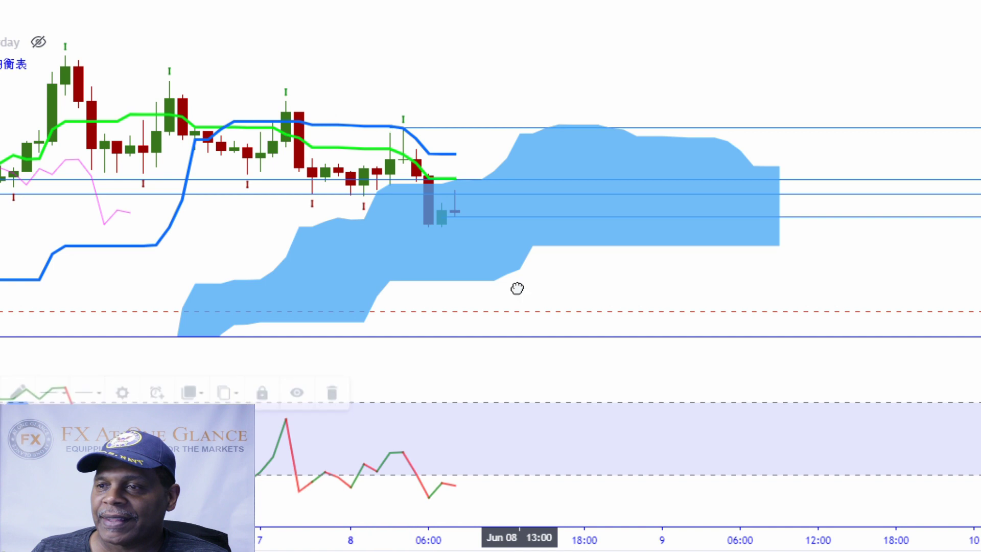
# Switch to the daily chart and move the horizontal ray above the yellow zone up to the current blue Ichimoku line.
pyautogui.scroll(-2, 593, 249)
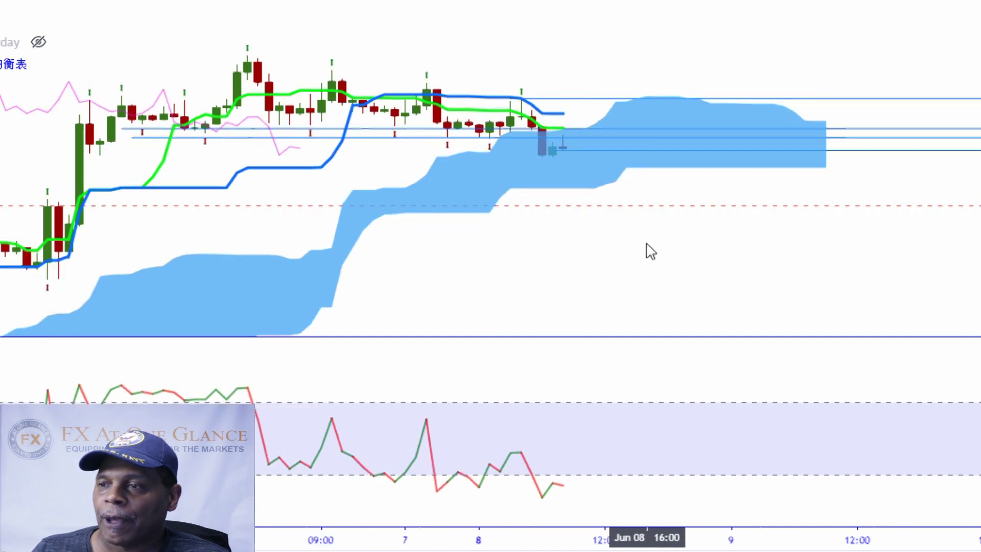
pyautogui.scroll(-2, 648, 247)
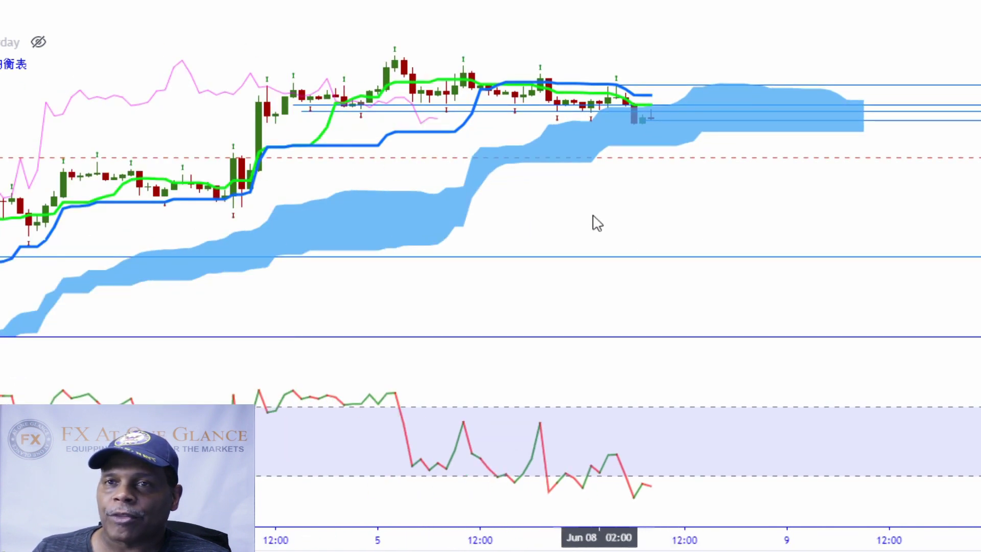
pyautogui.click(121, 8)
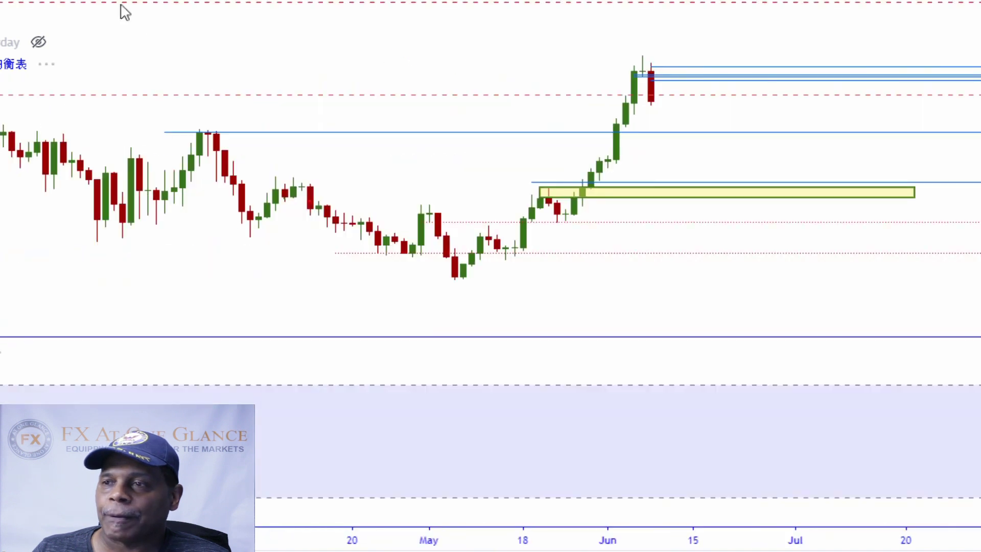
pyautogui.hscroll(3, 402, 186)
pyautogui.scroll(-3, 403, 188)
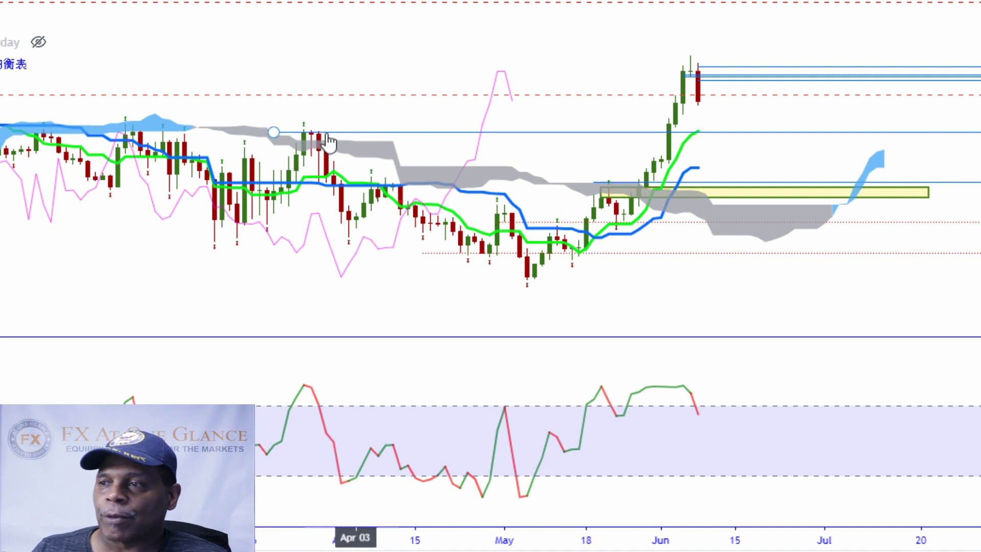
pyautogui.scroll(3, 327, 153)
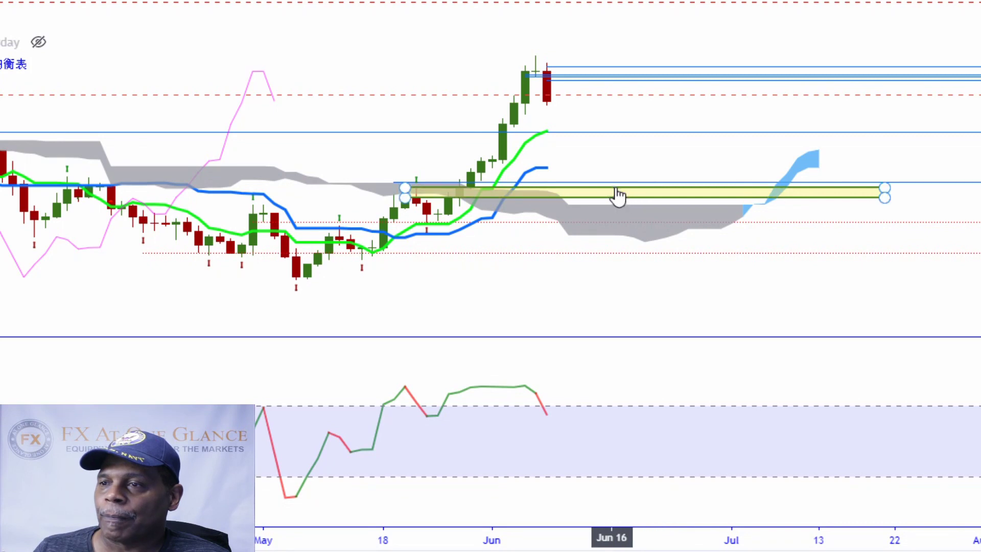
pyautogui.moveTo(616, 183); pyautogui.dragTo(618, 166)
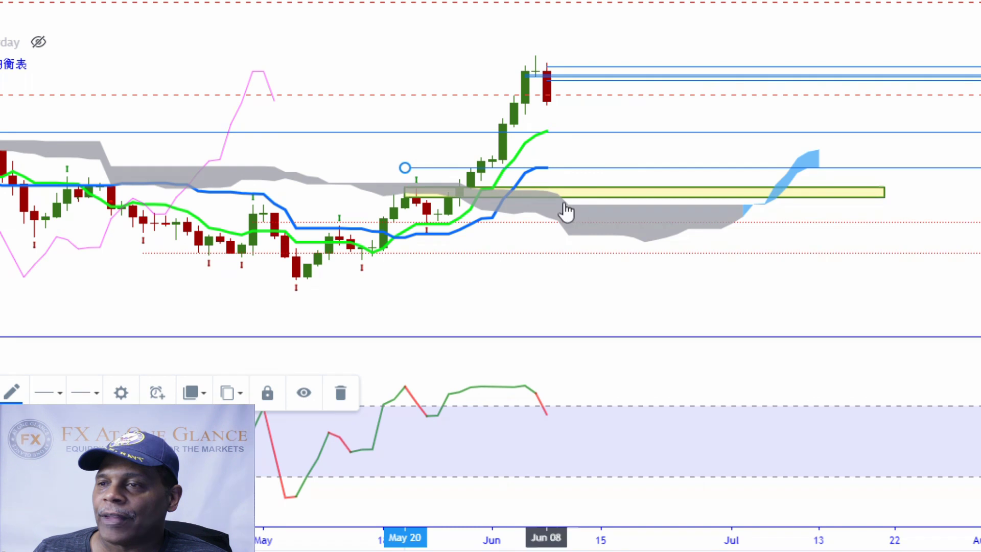
pyautogui.click(617, 194)
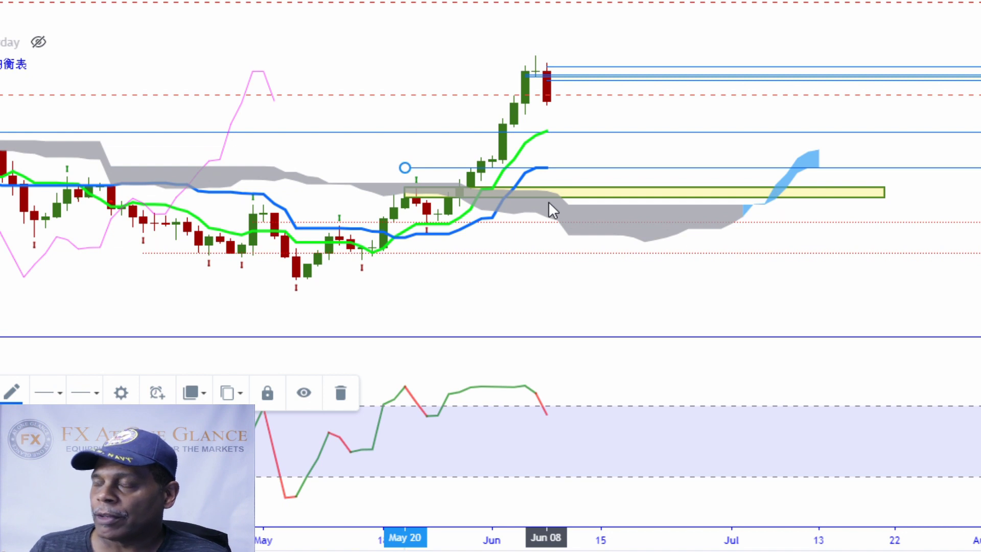
pyautogui.click(526, 289)
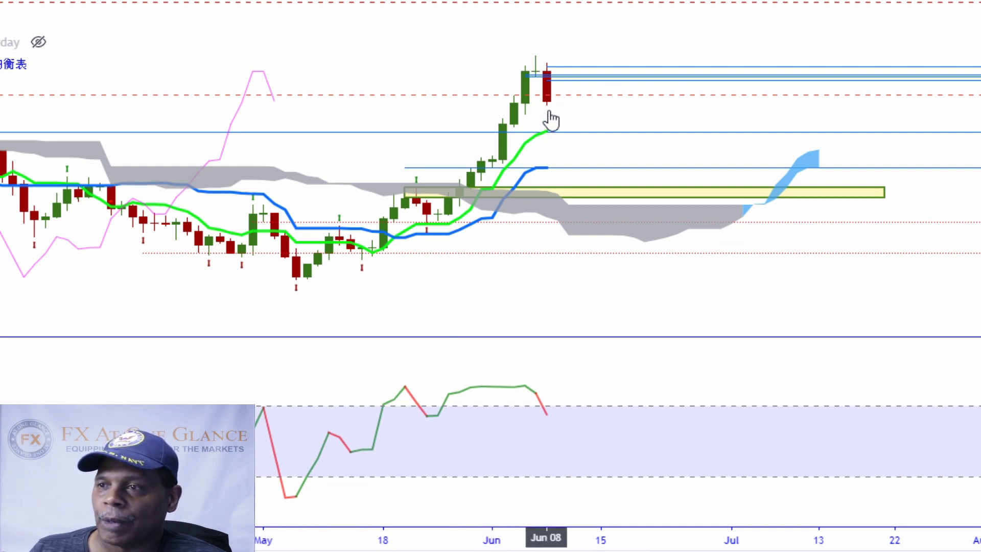
# Switch the chart to the 60-minute interval and follow the June 8 candles through the bottom of the cloud.
pyautogui.hscroll(-5, 551, 117)
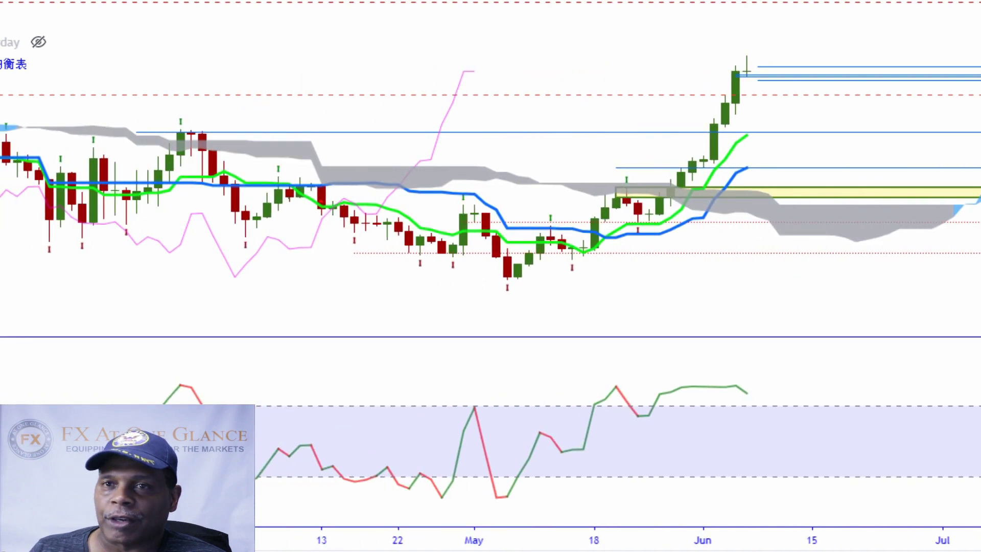
pyautogui.write('60')
pyautogui.press('Return')
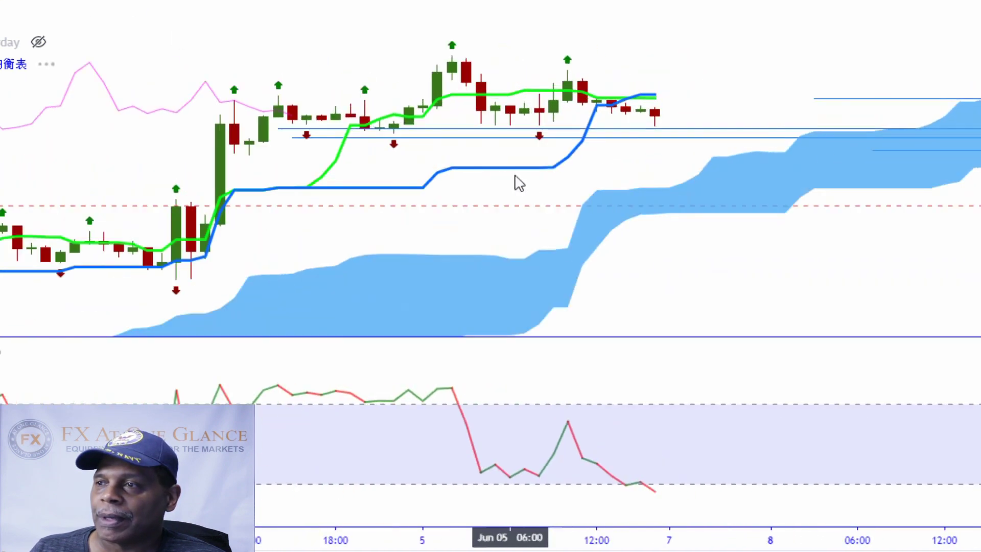
pyautogui.scroll(3, 534, 295)
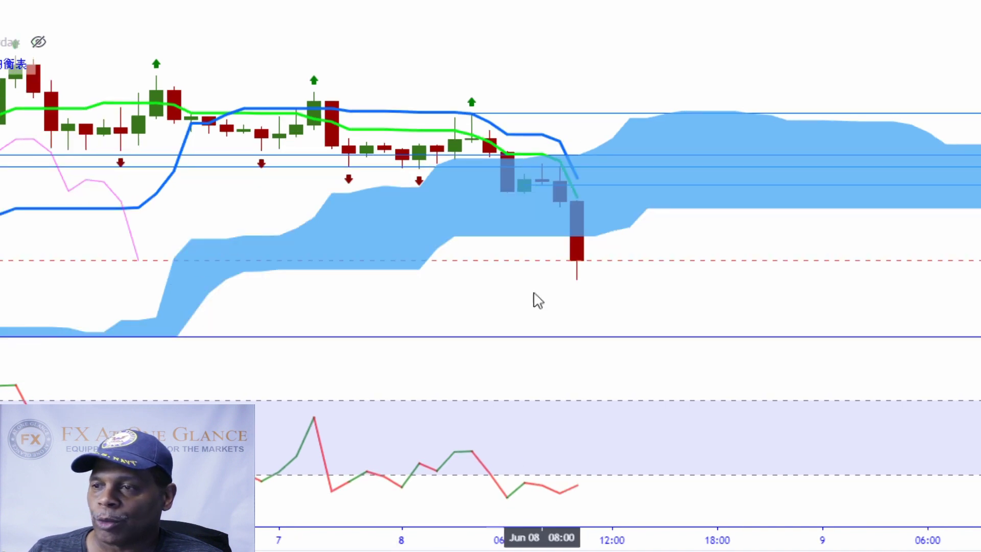
pyautogui.scroll(-4, 466, 394)
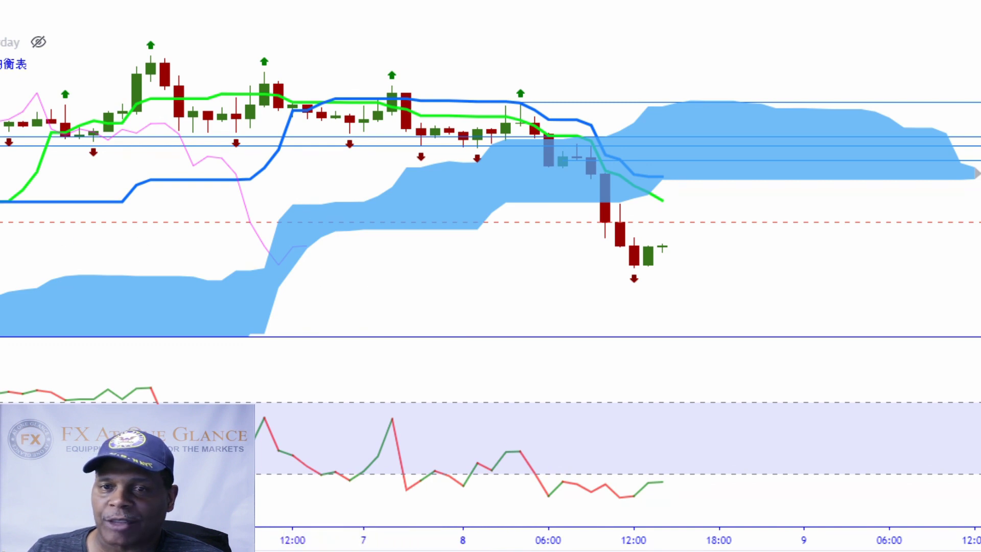
# Measure the June 8 fall from the lowest ray inside the cloud to the low of the drop.
pyautogui.click(577, 162)
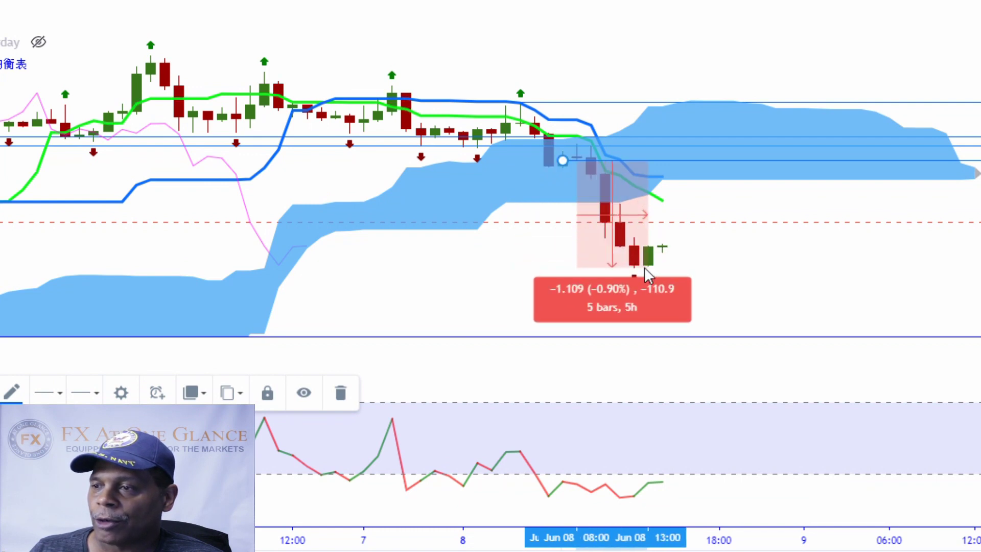
pyautogui.click(645, 267)
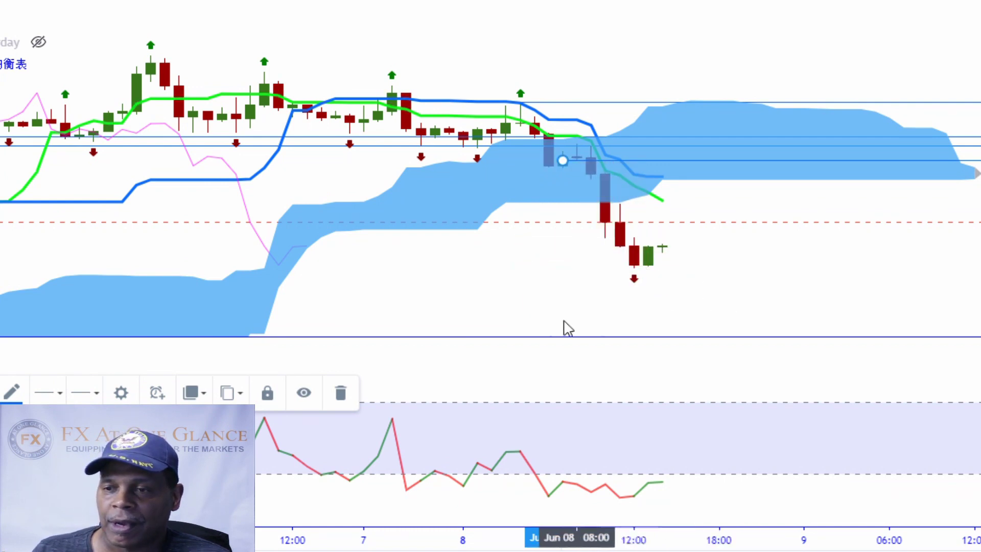
pyautogui.click(512, 316)
pyautogui.click(516, 313)
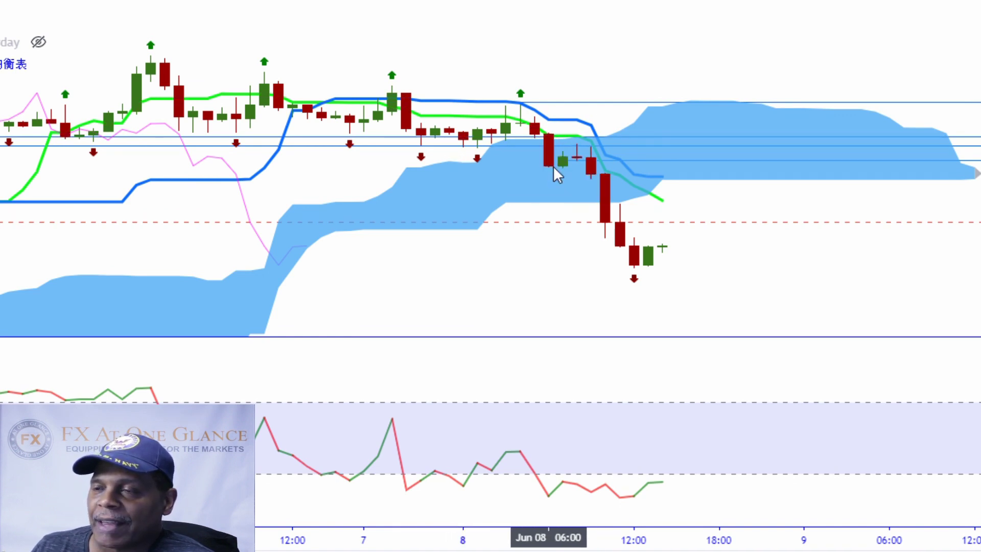
# Examine the hourly drop below the cloud against the lower blue levels and the yellow zone.
pyautogui.scroll(3, 554, 167)
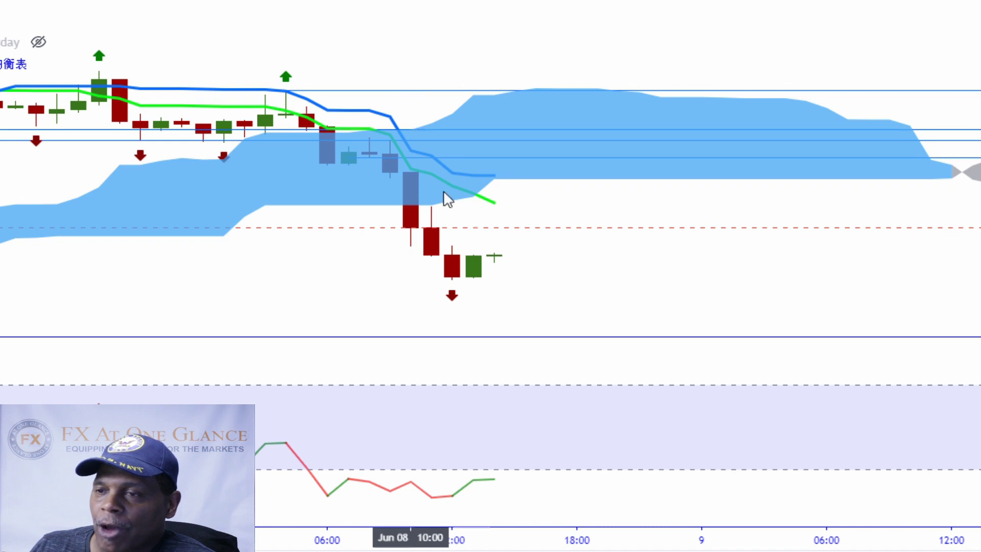
pyautogui.scroll(-5, 429, 166)
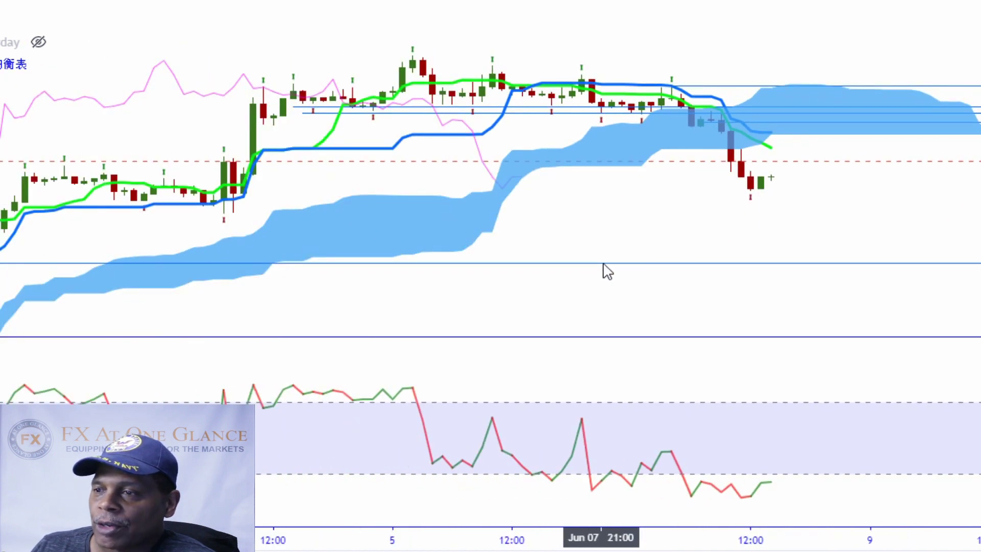
pyautogui.scroll(-4, 598, 258)
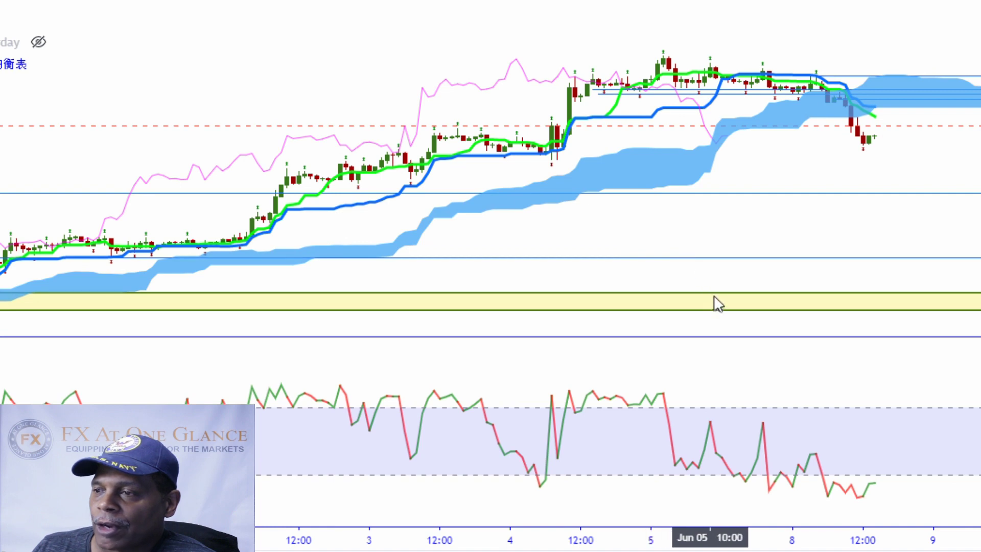
pyautogui.scroll(5, 688, 262)
pyautogui.scroll(1, 649, 262)
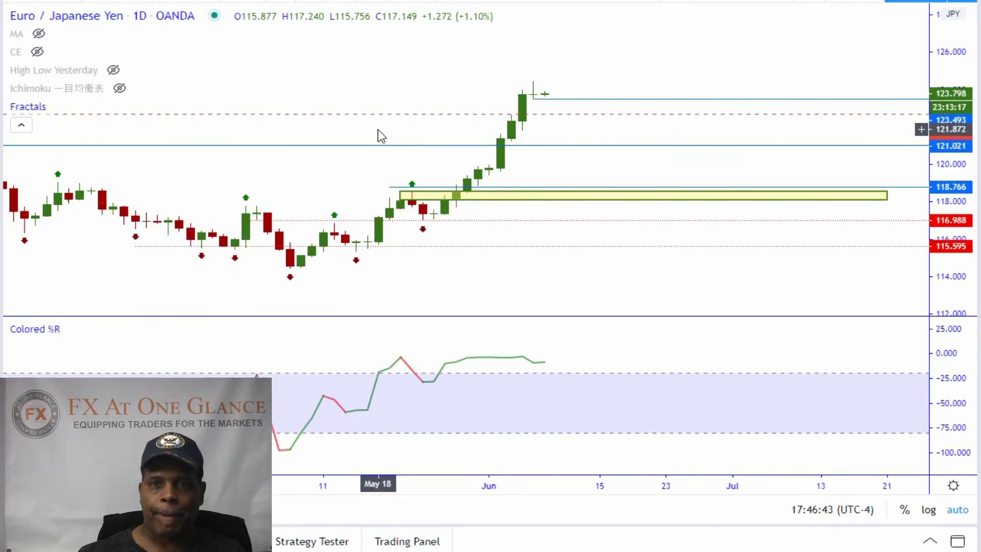
# Show the hidden Ichimoku indicator on the daily Euro / Japanese Yen chart.
pyautogui.click(119, 89)
pyautogui.scroll(2, 397, 239)
pyautogui.scroll(-5, 397, 239)
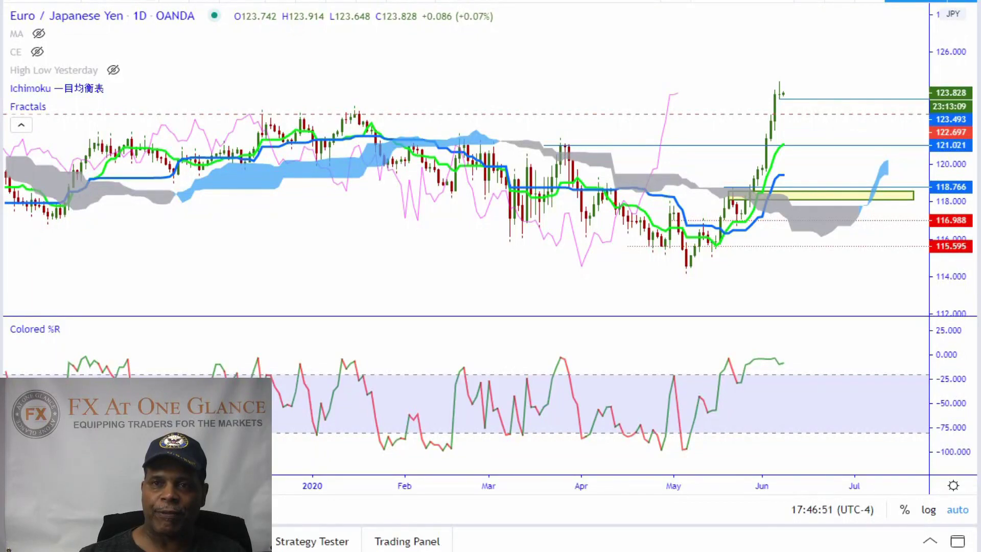
# Switch to the weekly chart and compare the latest rally with the Ichimoku cloud and the marked levels.
pyautogui.click(140, 16)
pyautogui.press('Escape')
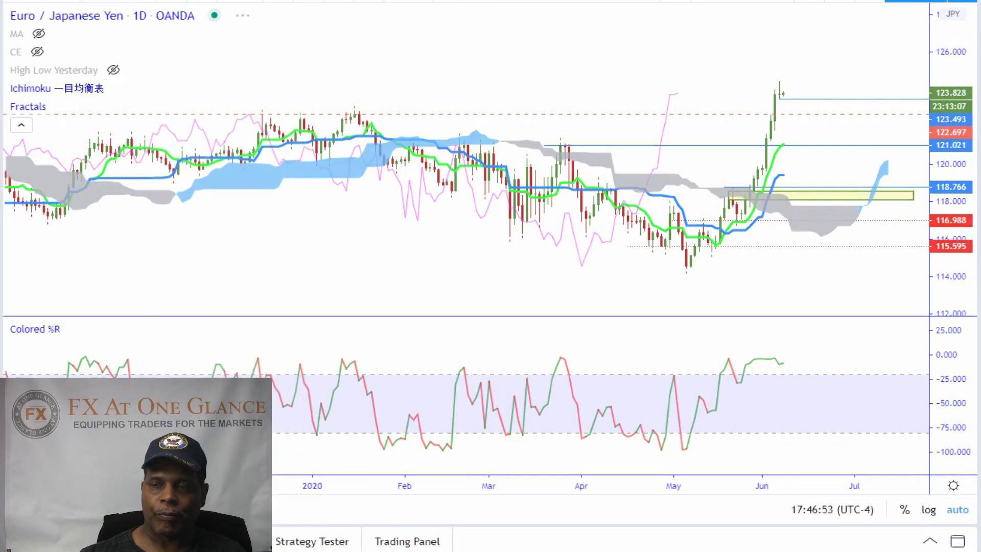
pyautogui.scroll(4, 449, 306)
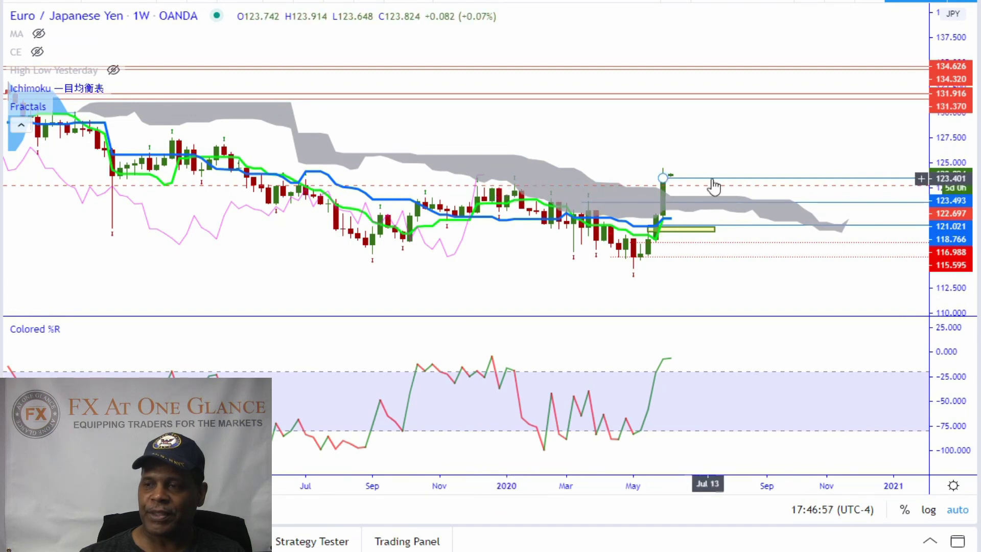
pyautogui.moveTo(90, 60)
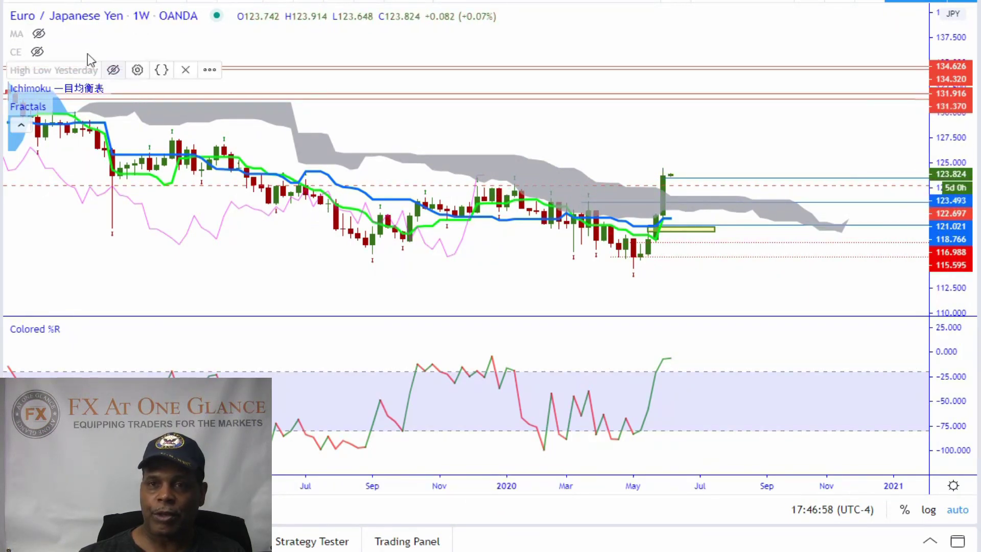
pyautogui.scroll(2, 87, 219)
pyautogui.moveTo(70, 235); pyautogui.dragTo(251, 208)
# Return to the 1 day interval and survey the daily swings from 2018 to June 2020 against the red resistance levels.
pyautogui.click(148, 2)
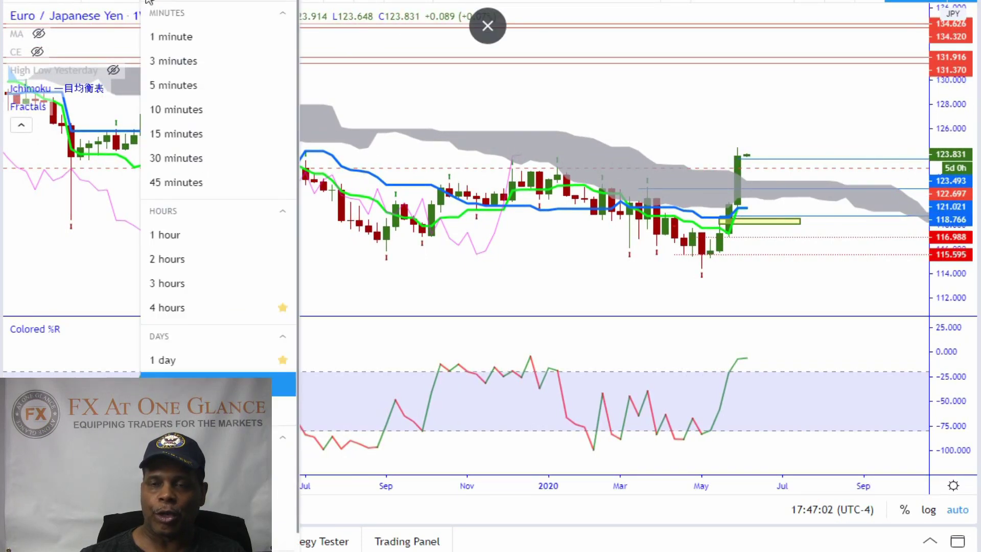
pyautogui.click(169, 360)
pyautogui.scroll(-5, 444, 272)
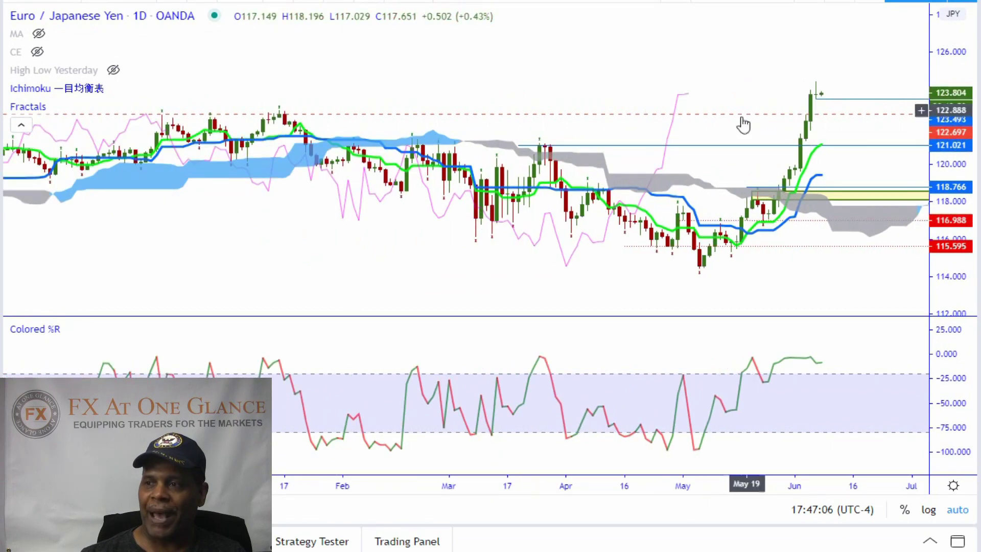
pyautogui.scroll(-5, 675, 143)
pyautogui.scroll(-5, 480, 125)
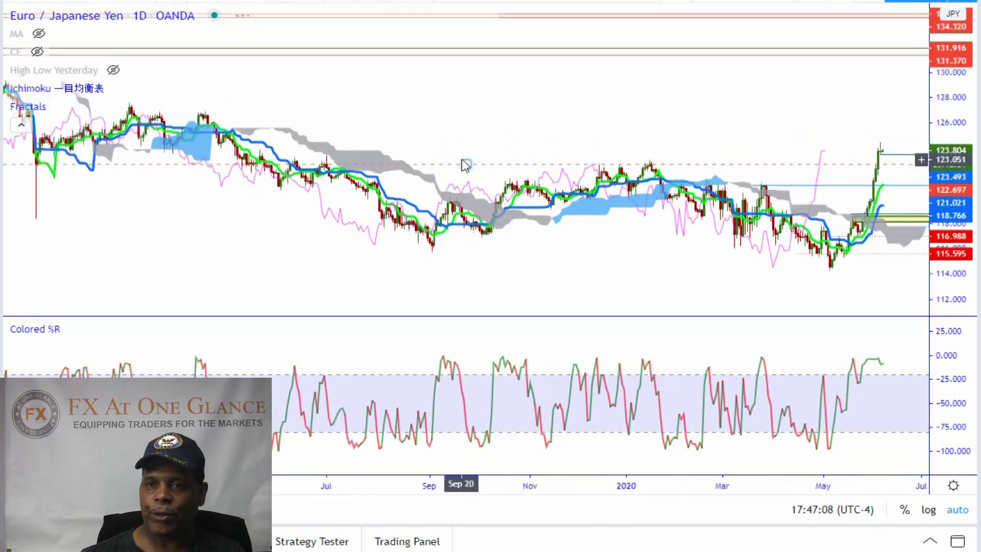
pyautogui.scroll(-3, 469, 185)
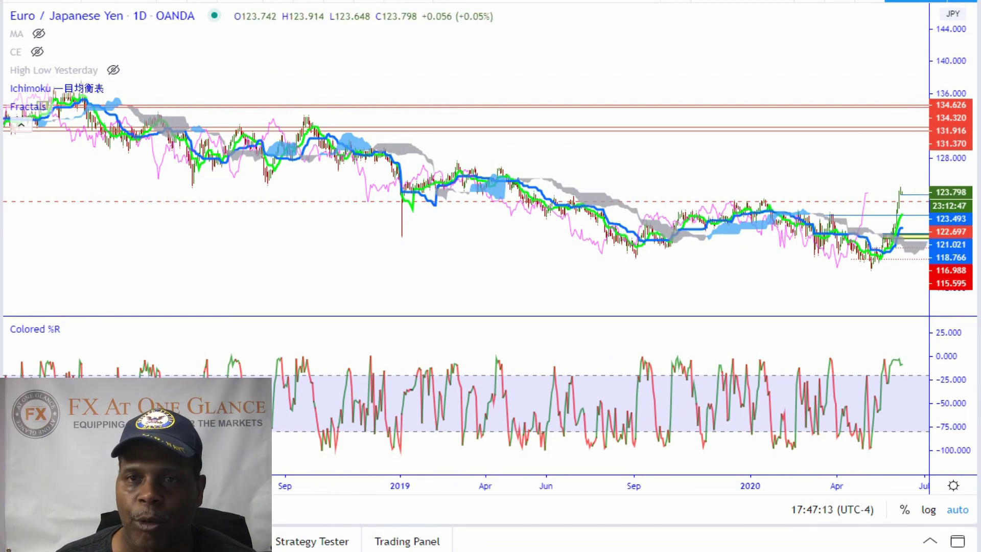
# Mark the spring 2019 highs on the daily chart with a horizontal line at 126.820.
pyautogui.click(1, 55)
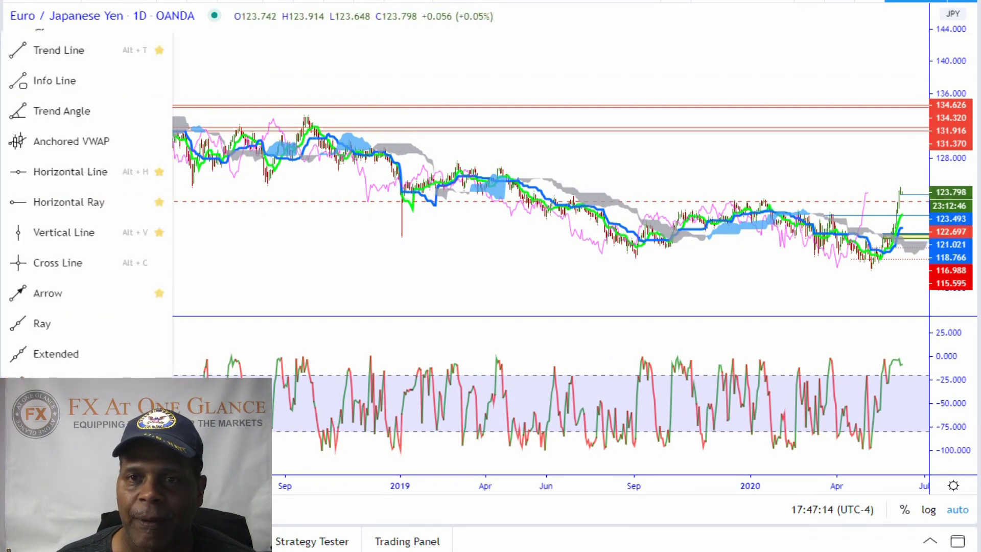
pyautogui.click(27, 171)
pyautogui.click(188, 178)
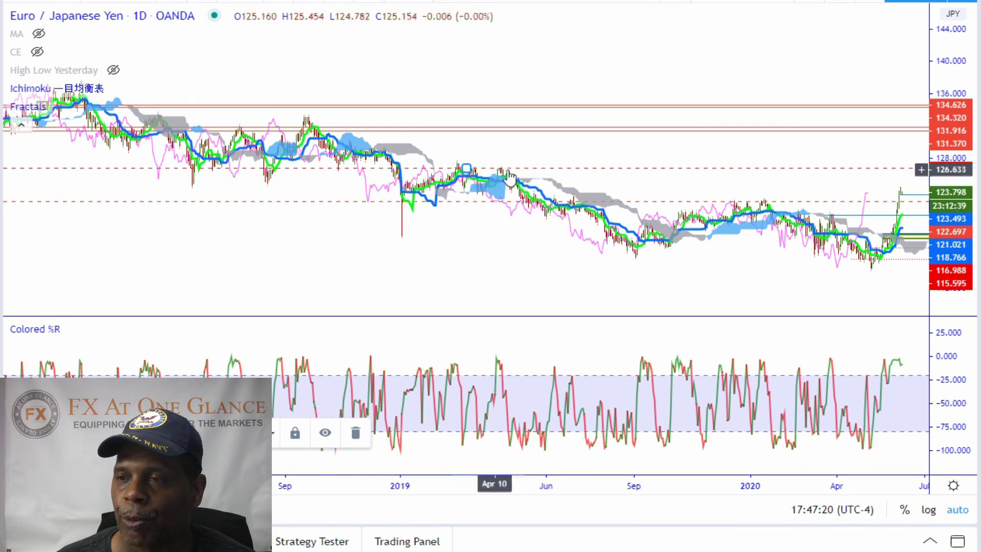
# Examine the early June 2020 daily rally against the 123.493 ray, the Ichimoku lines and the yellow zone.
pyautogui.moveTo(672, 150); pyautogui.dragTo(486, 164)
pyautogui.scroll(3, 509, 157)
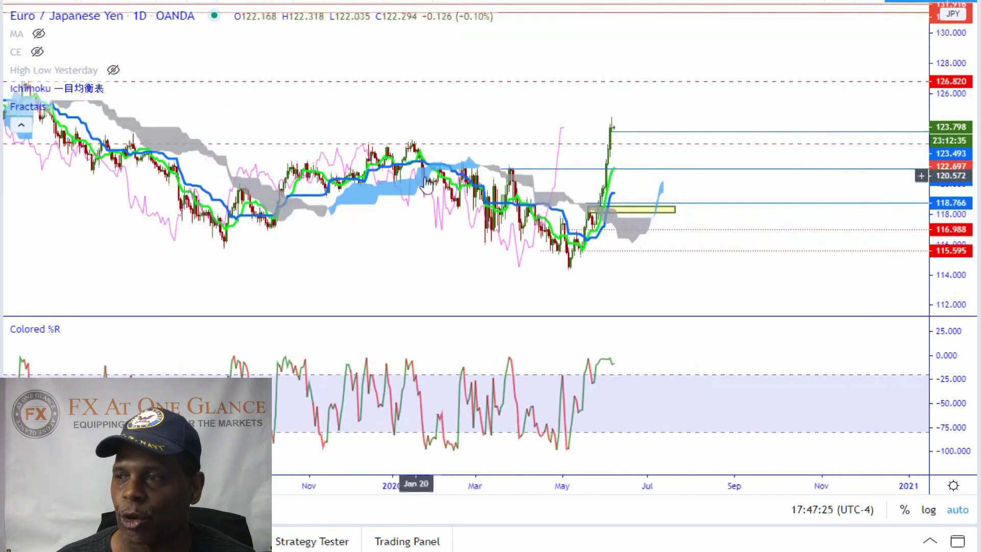
pyautogui.scroll(2, 585, 110)
pyautogui.moveTo(564, 99); pyautogui.dragTo(465, 183)
pyautogui.scroll(1, 465, 182)
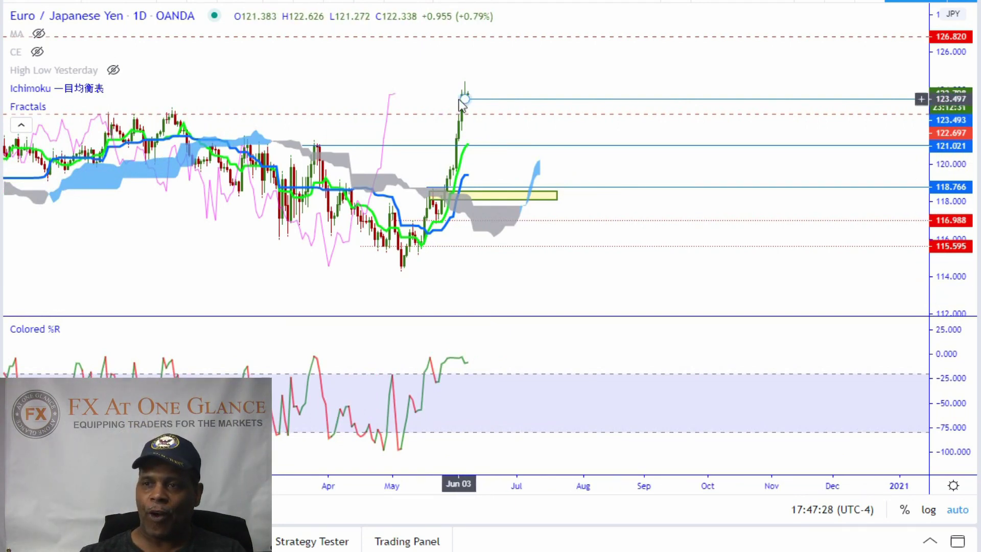
pyautogui.hscroll(-5, 639, 168)
pyautogui.scroll(3, 686, 201)
pyautogui.scroll(2, 686, 201)
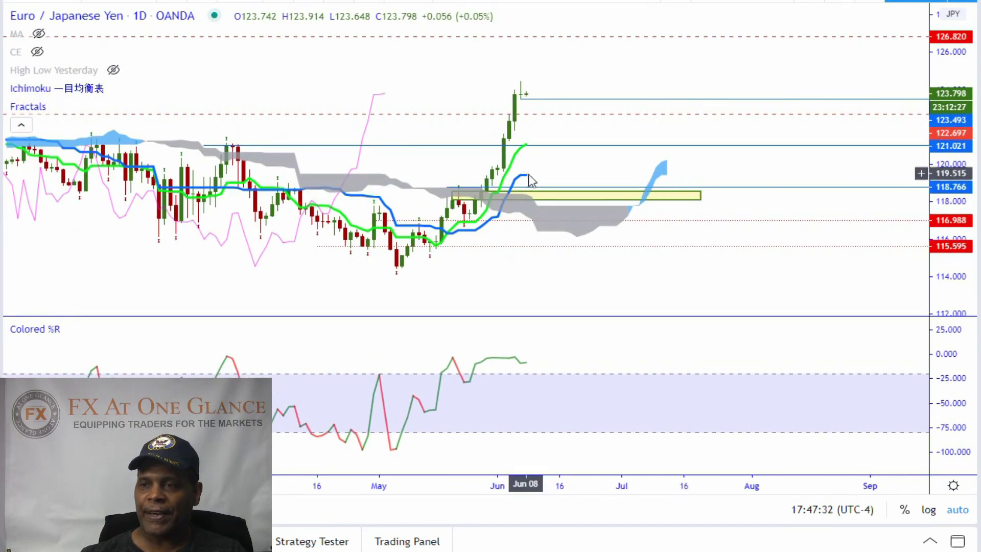
pyautogui.scroll(2, 528, 121)
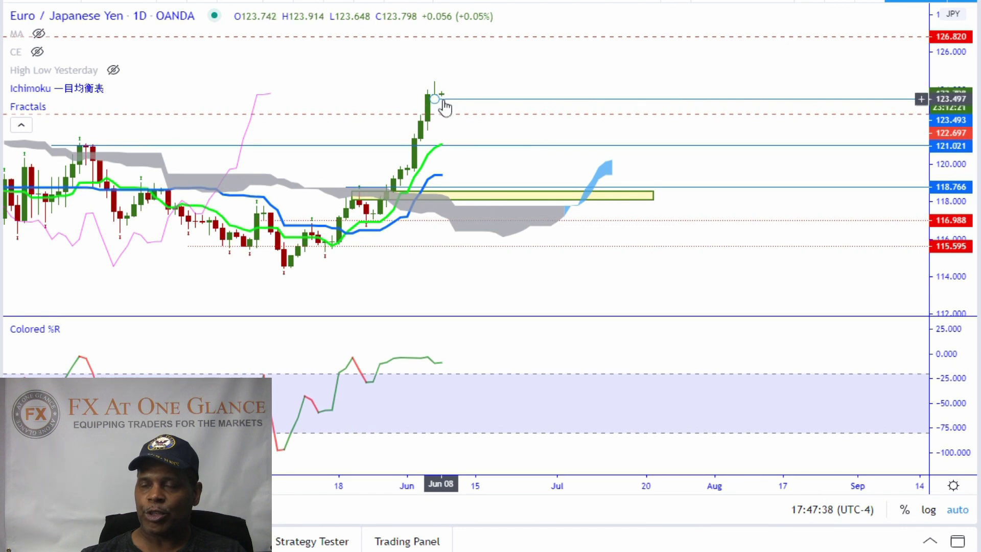
pyautogui.scroll(-1, 449, 139)
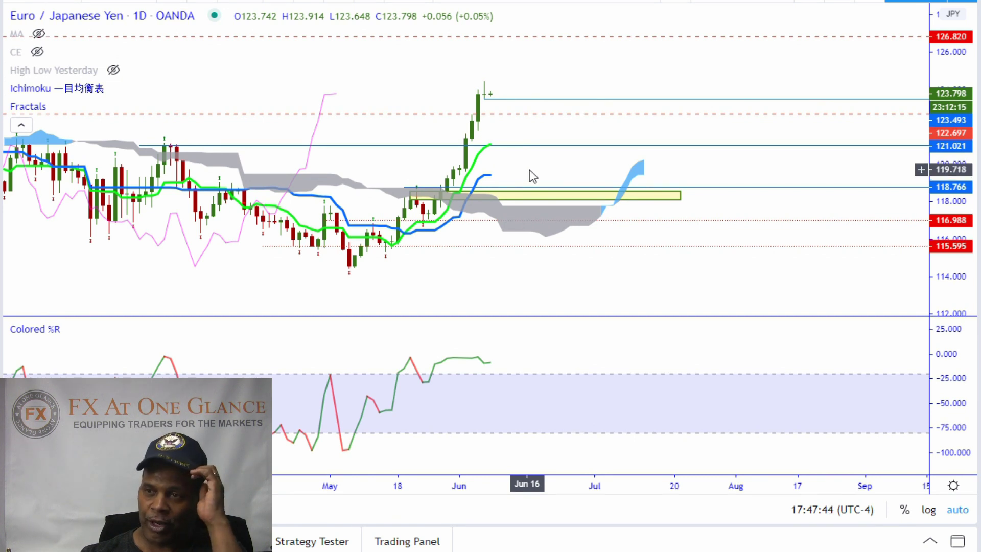
pyautogui.scroll(1, 528, 181)
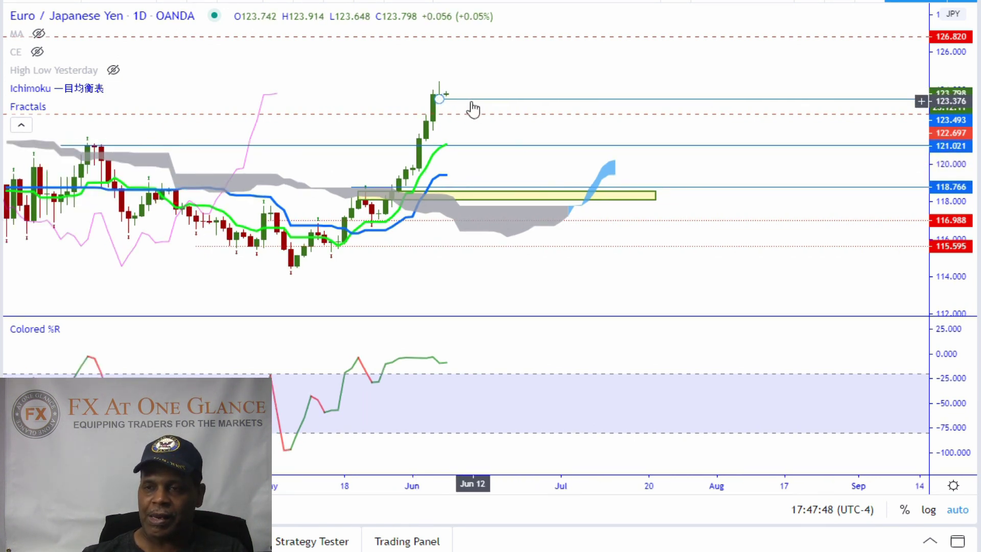
pyautogui.scroll(1, 462, 115)
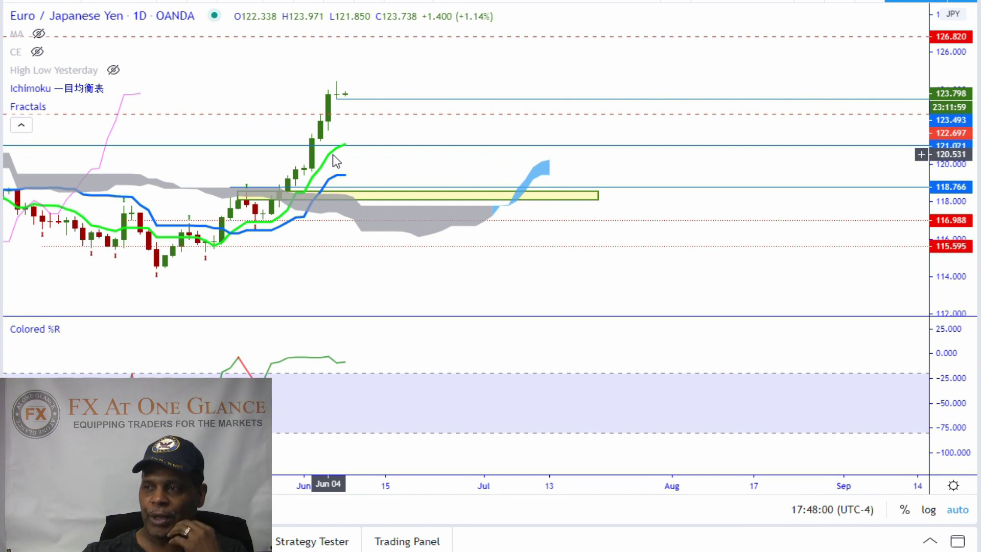
# Check the price coordinate of the horizontal ray starting at the June 5 candle, leaving its settings as they are.
pyautogui.rightClick(395, 102)
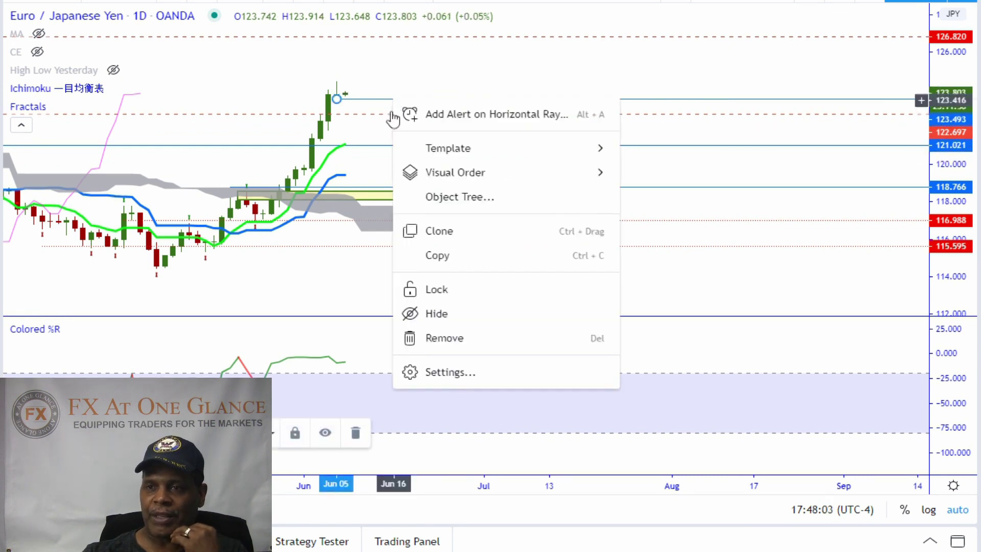
pyautogui.click(443, 372)
pyautogui.click(477, 206)
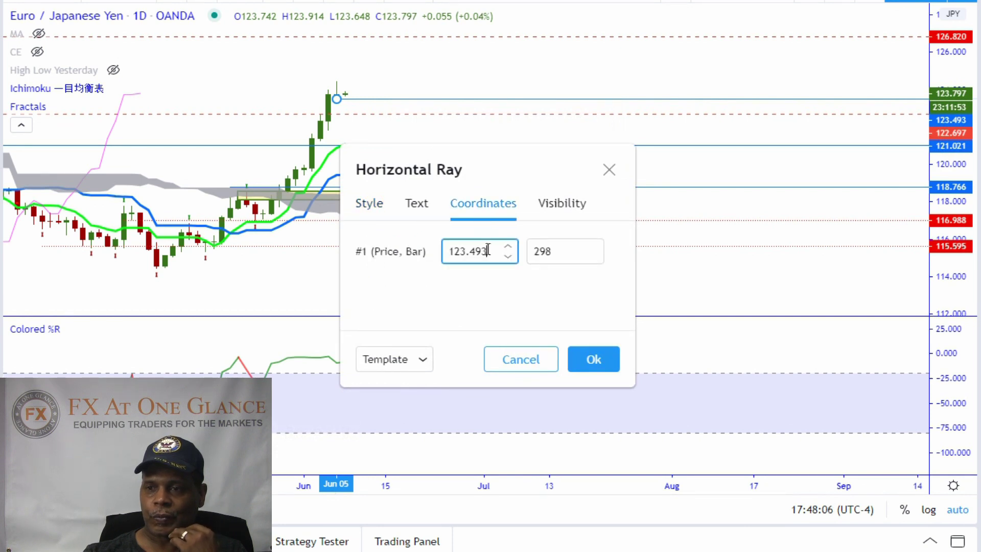
pyautogui.click(611, 172)
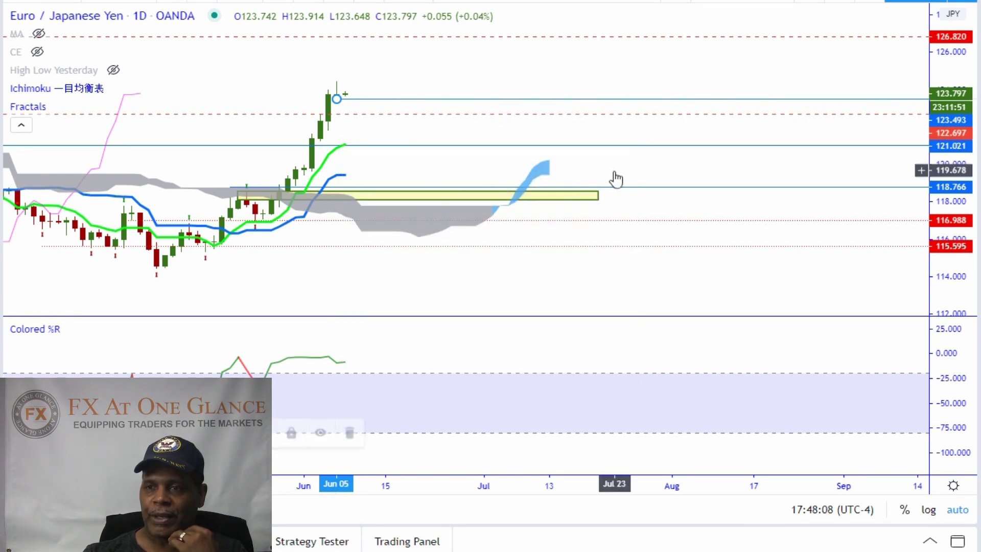
# Switch to the 4 hours and 1 hour intervals and compare the latest candles with the cloud and the blue ray.
pyautogui.scroll(-3, 437, 154)
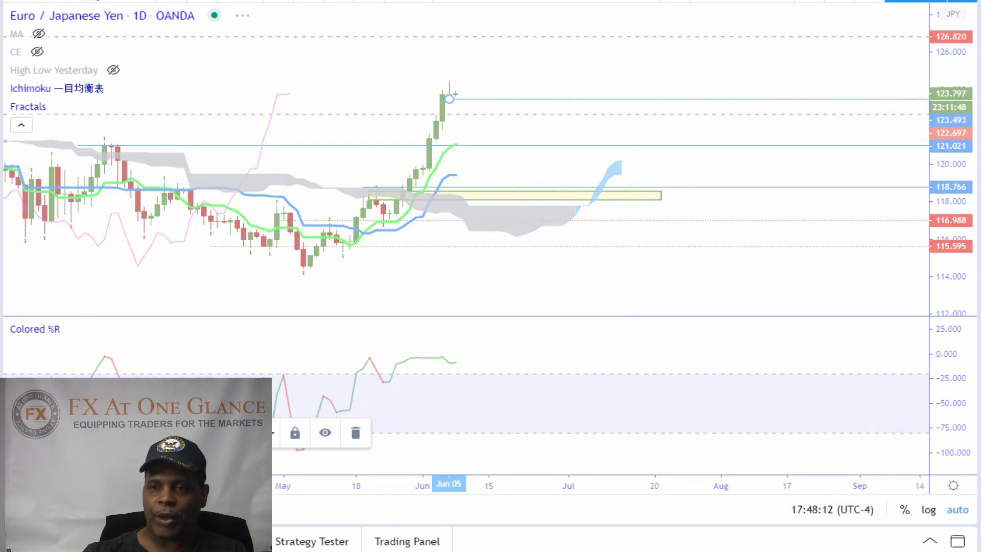
pyautogui.click(100, 1)
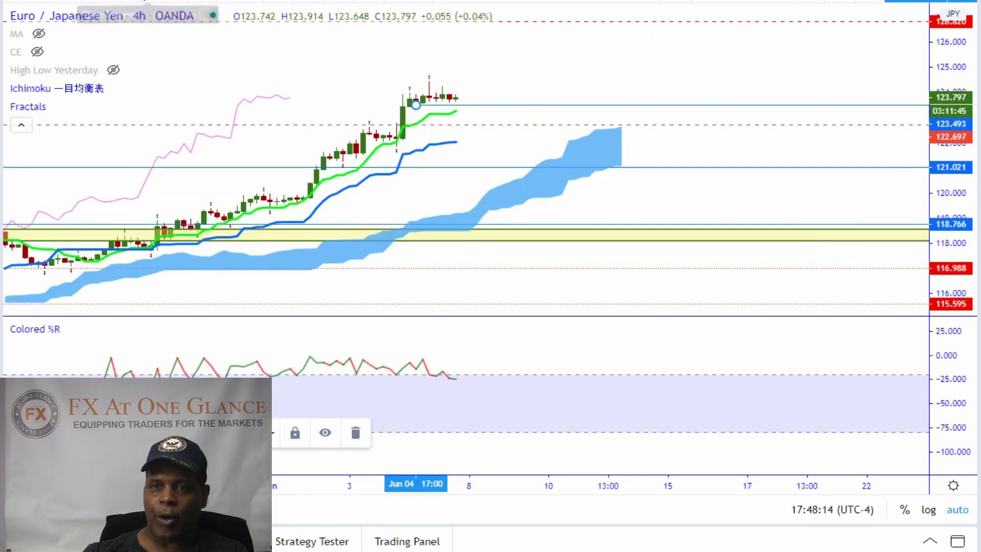
pyautogui.click(149, 1)
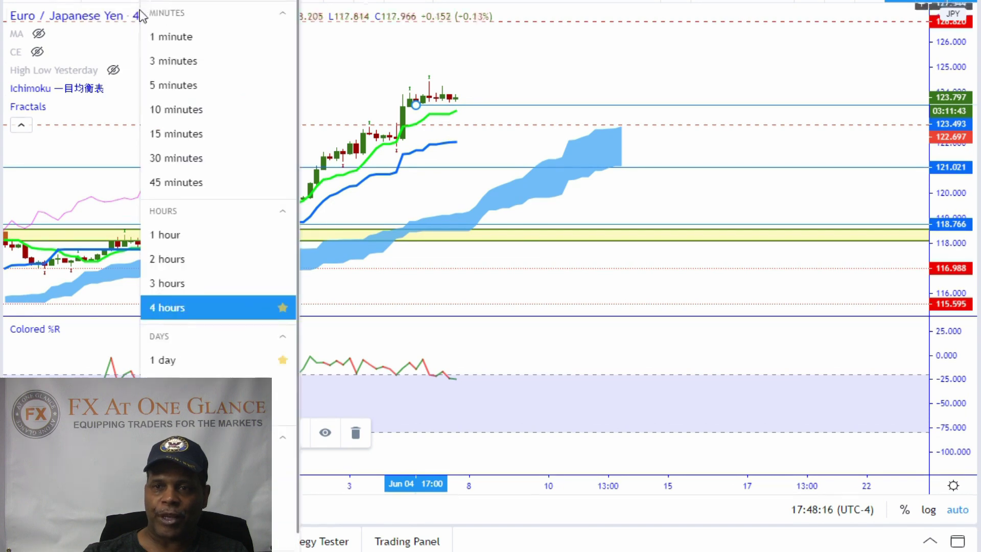
pyautogui.click(168, 236)
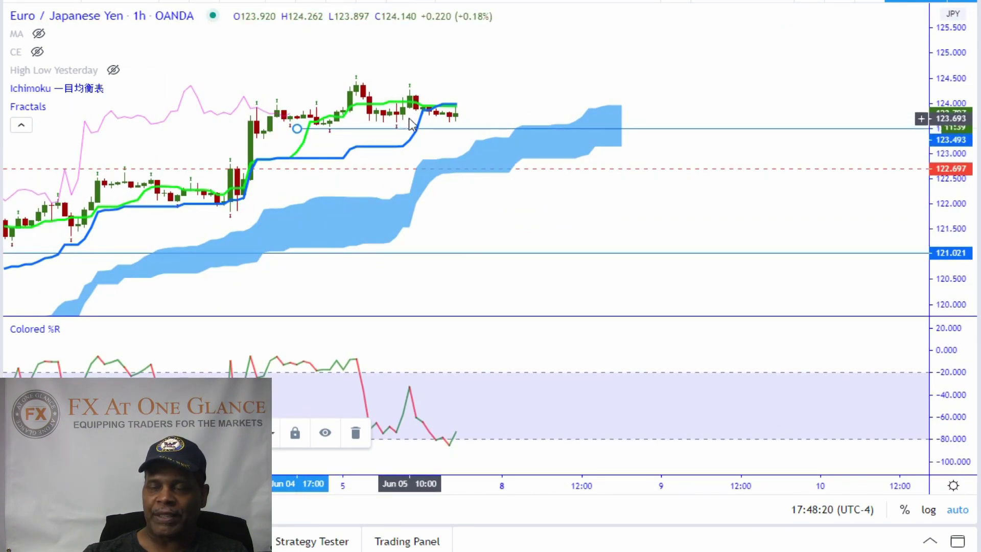
pyautogui.scroll(2, 386, 150)
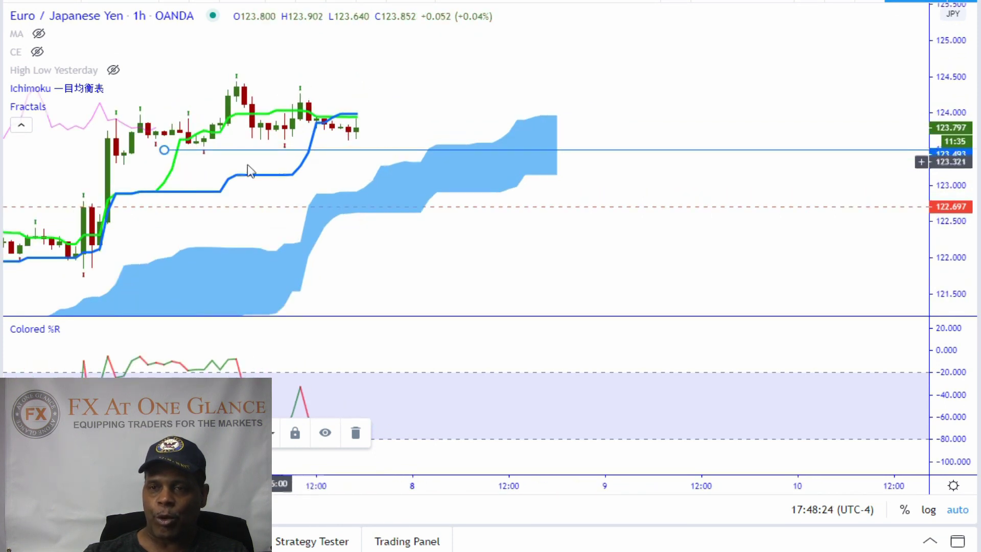
pyautogui.scroll(-1, 225, 143)
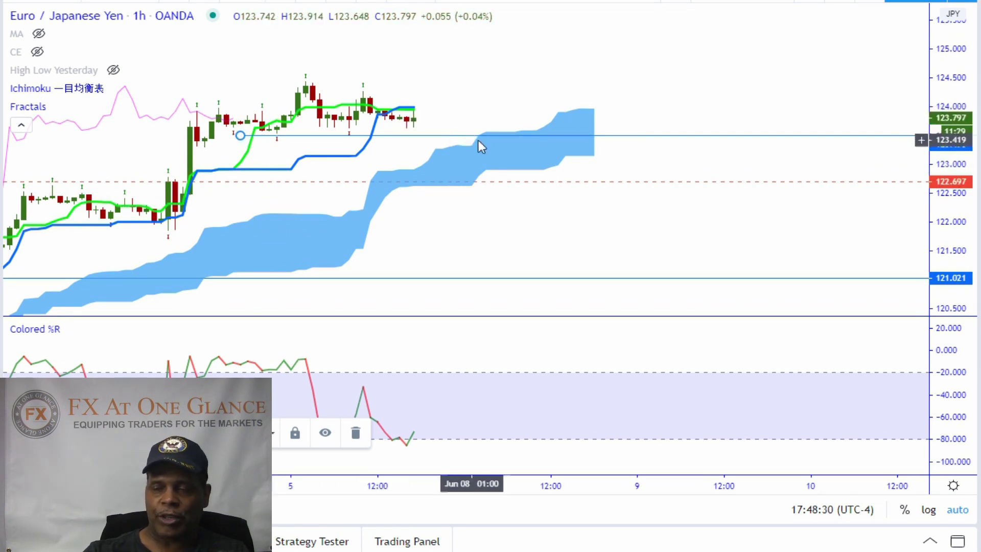
# Return to the 1D interval and examine the distance from the June high down to the Ichimoku lines and yellow zone.
pyautogui.click(536, 241)
pyautogui.write('1D')
pyautogui.press('Return')
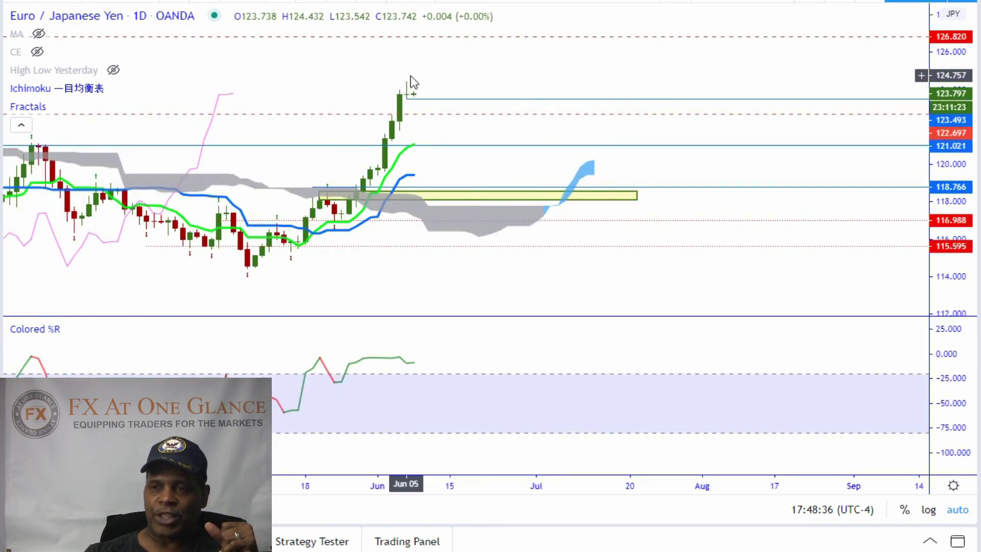
pyautogui.scroll(-1, 485, 148)
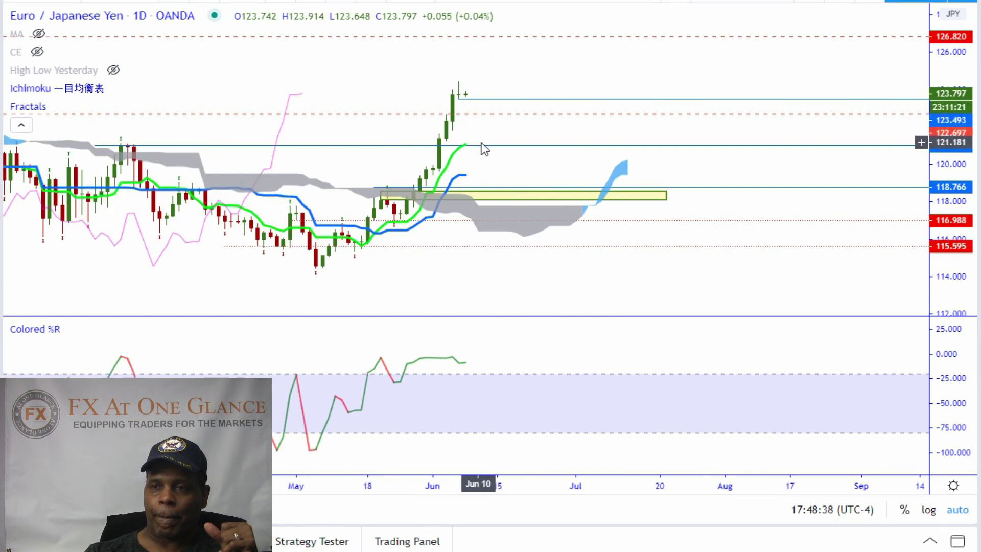
pyautogui.scroll(-1, 485, 146)
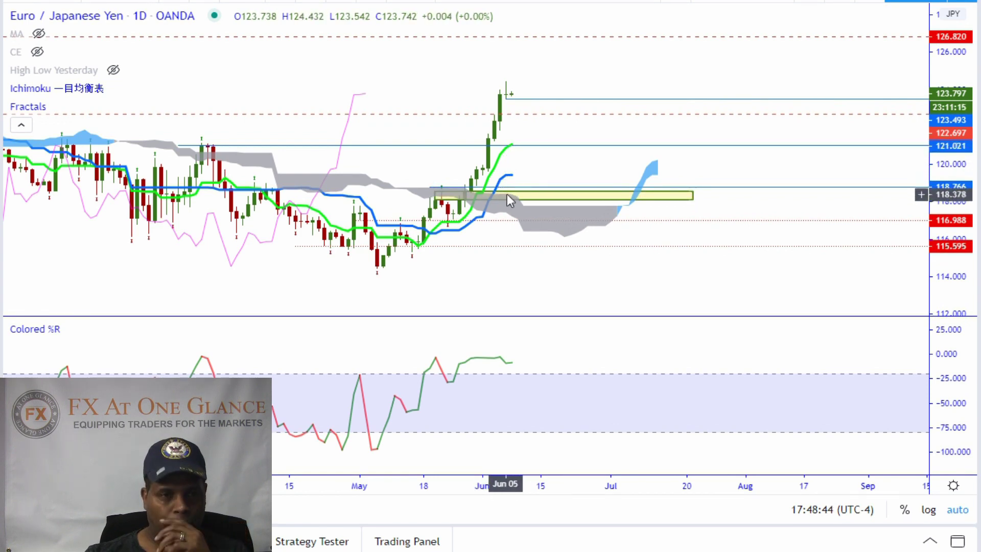
pyautogui.scroll(-5, 516, 125)
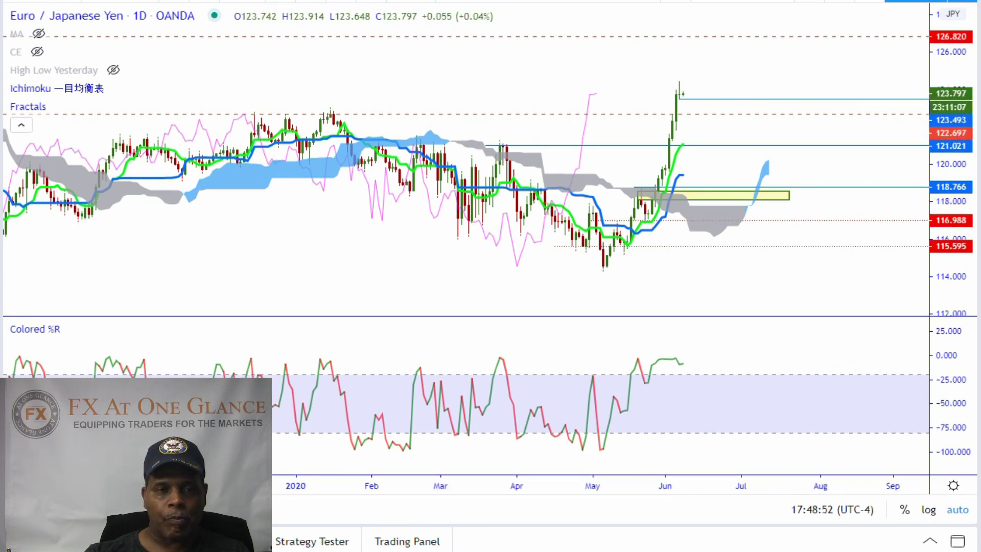
pyautogui.scroll(5, 621, 327)
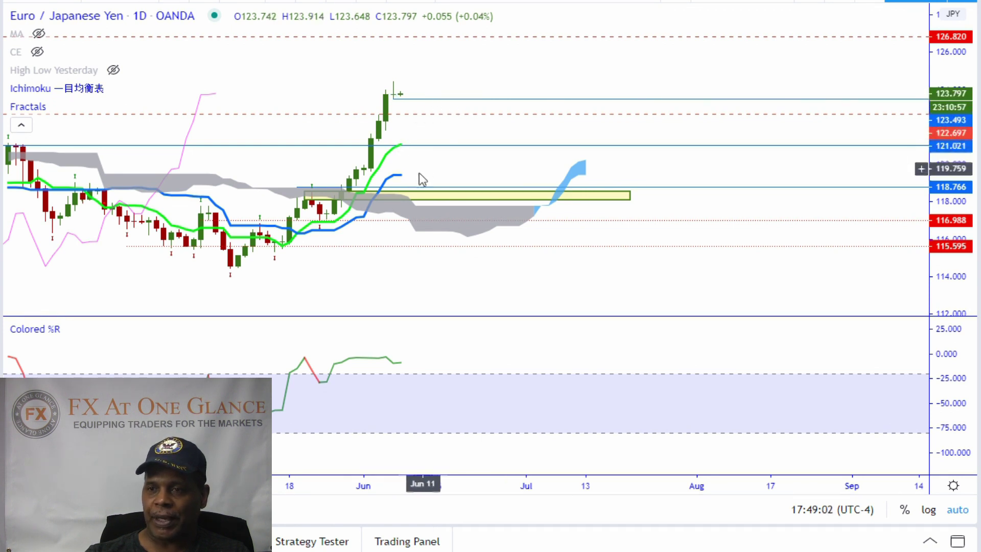
# Survey the daily price swings back to 2018 and compare them with the June 2020 rally.
pyautogui.scroll(-3, 508, 182)
pyautogui.scroll(-5, 566, 211)
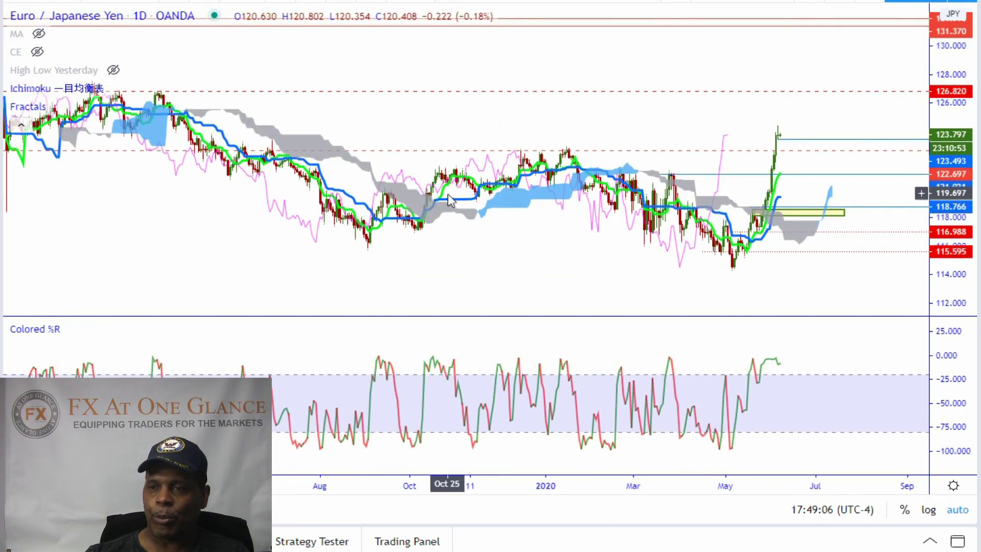
pyautogui.scroll(-5, 460, 188)
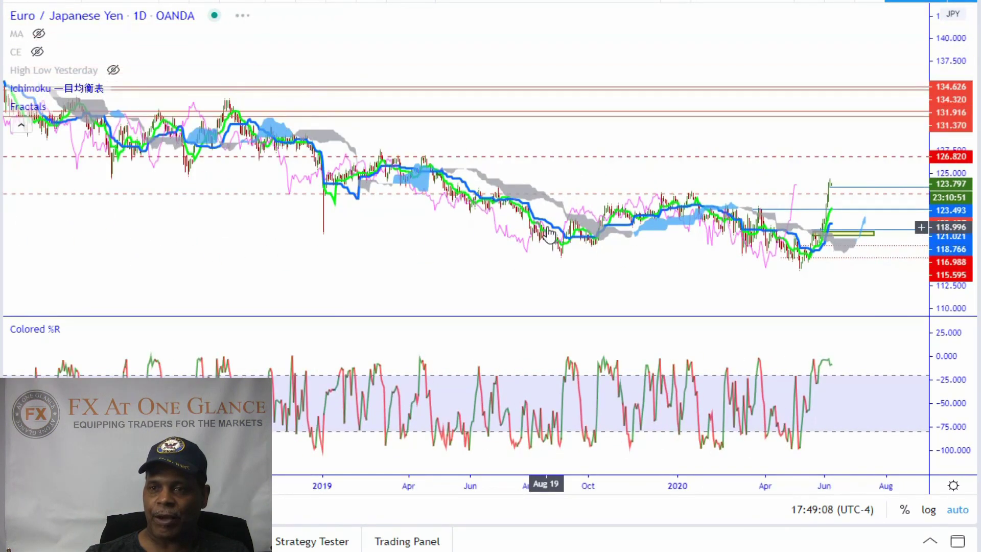
pyautogui.scroll(-2, 118, 120)
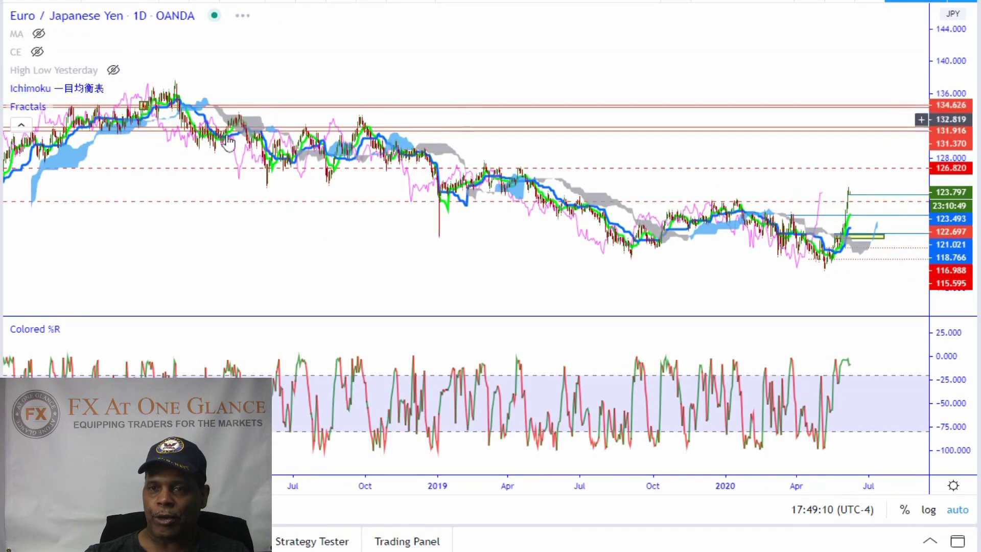
pyautogui.scroll(8, 685, 270)
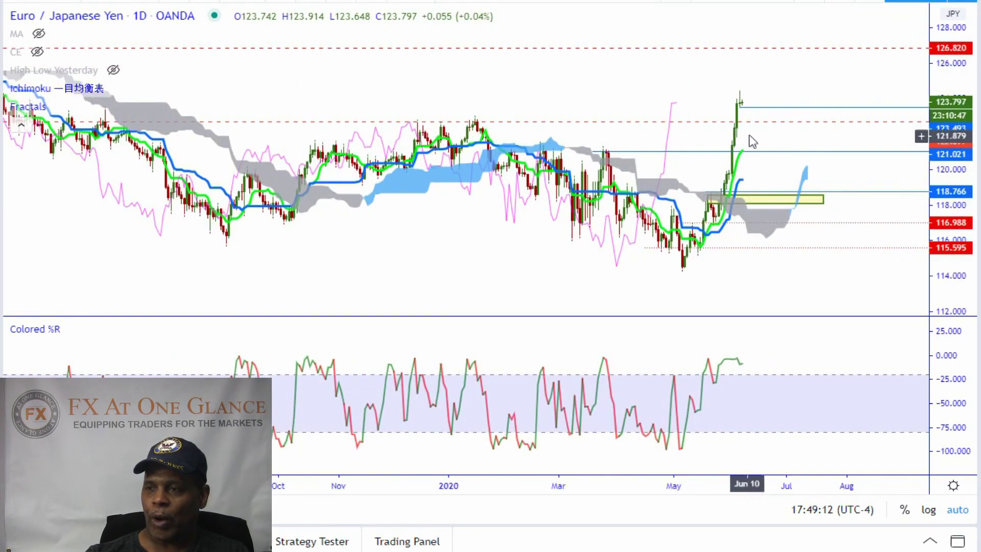
pyautogui.scroll(2, 730, 213)
pyautogui.scroll(3, 675, 210)
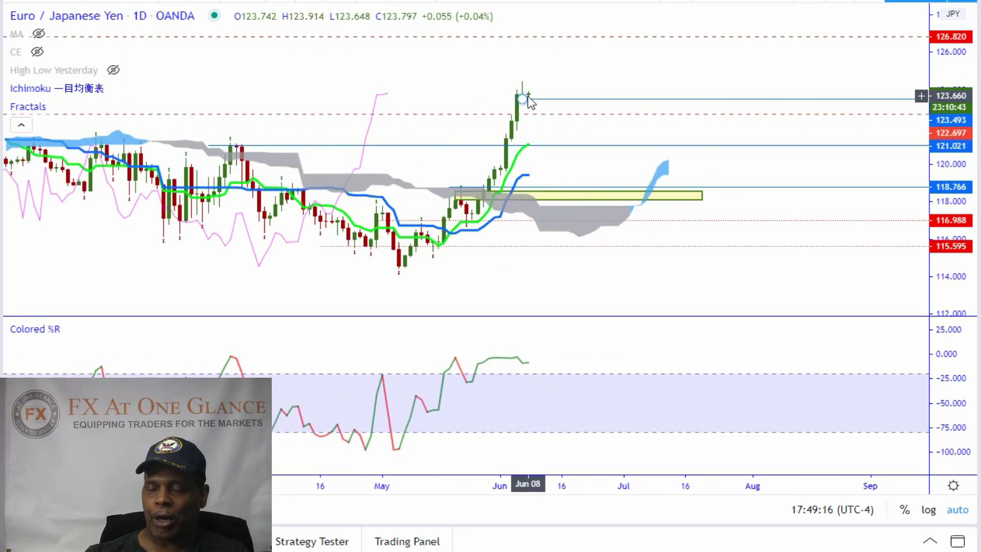
# Inspect the yellow zone below the June rally as a possible daily pullback area.
pyautogui.scroll(1, 540, 169)
pyautogui.click(521, 195)
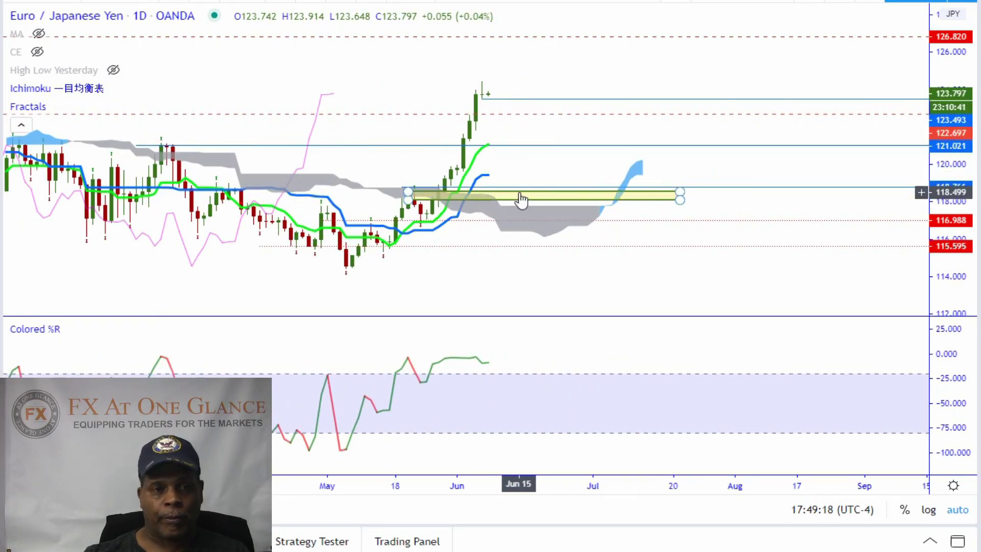
pyautogui.click(542, 181)
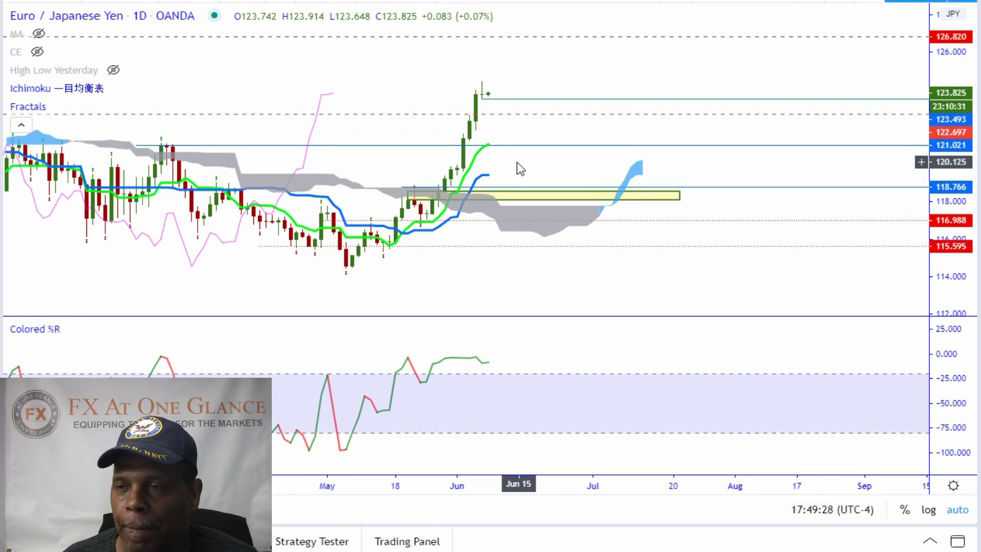
# Examine the June 8 hourly candles that fall through the cloud and past the red dashed level.
pyautogui.scroll(4, 520, 169)
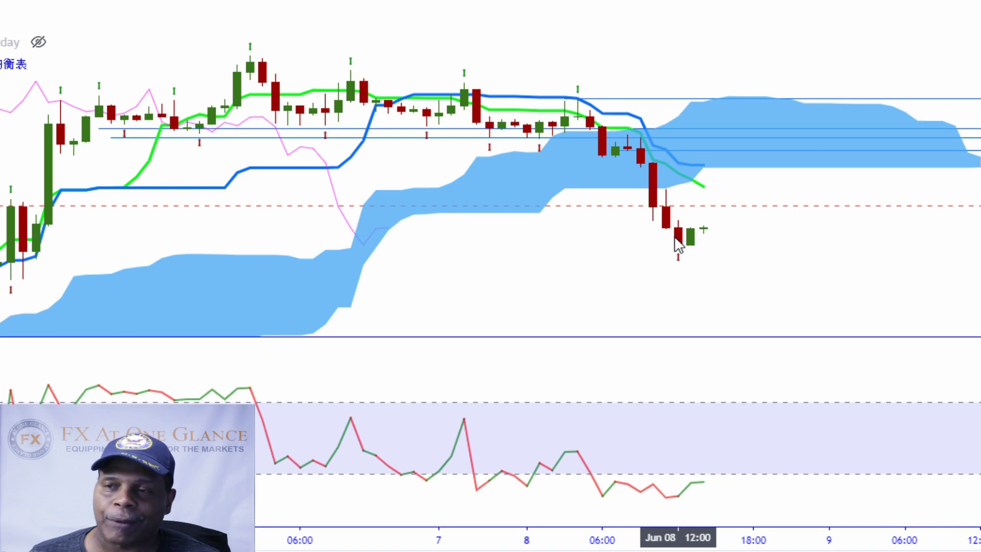
pyautogui.click(653, 158)
pyautogui.click(660, 204)
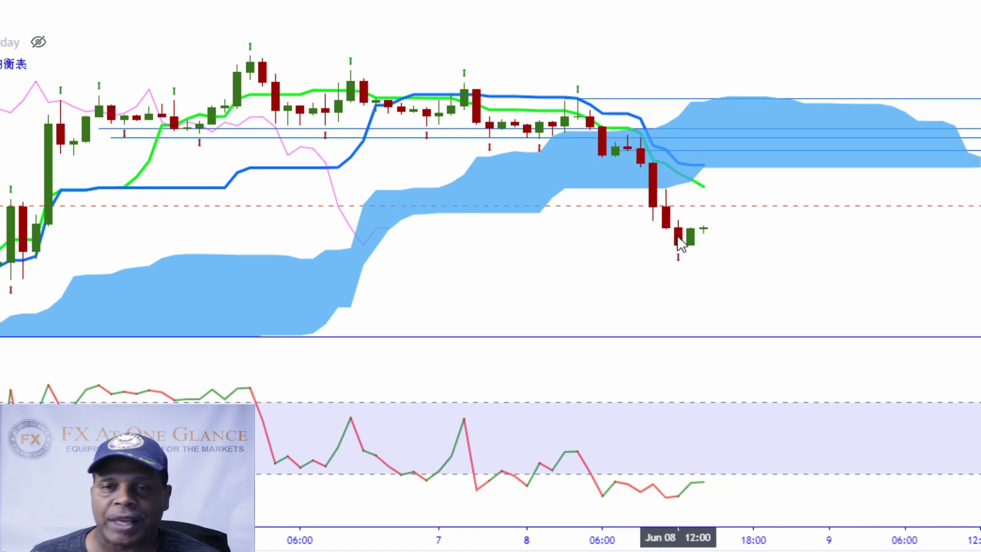